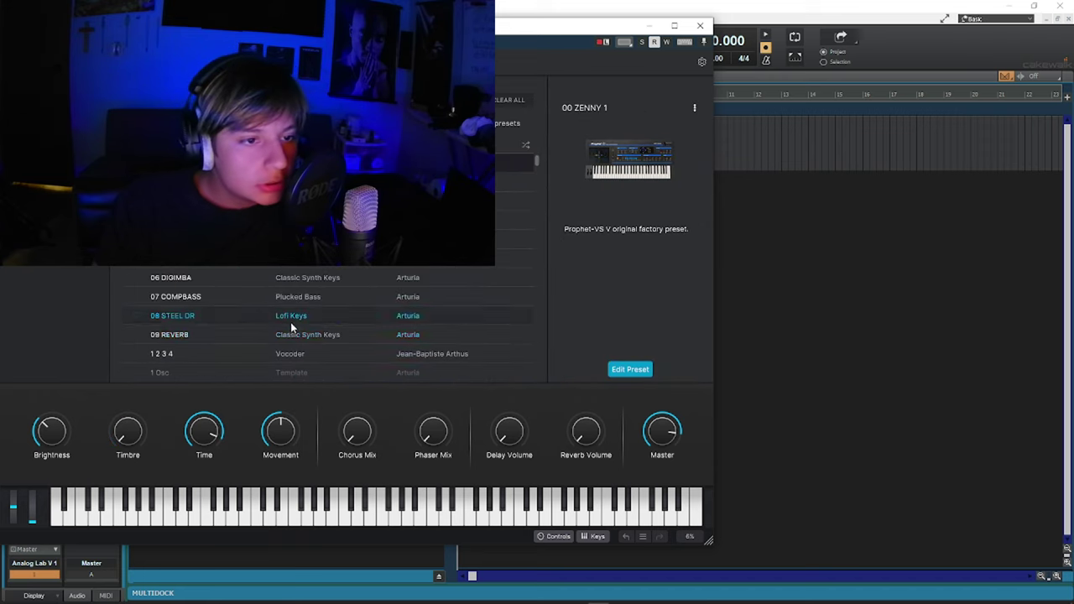
Browse the Analog Lab V preset list and audition the presets 14 Percussive E Piano and 14 STRING 2.
scroll(290, 323, down, 3)
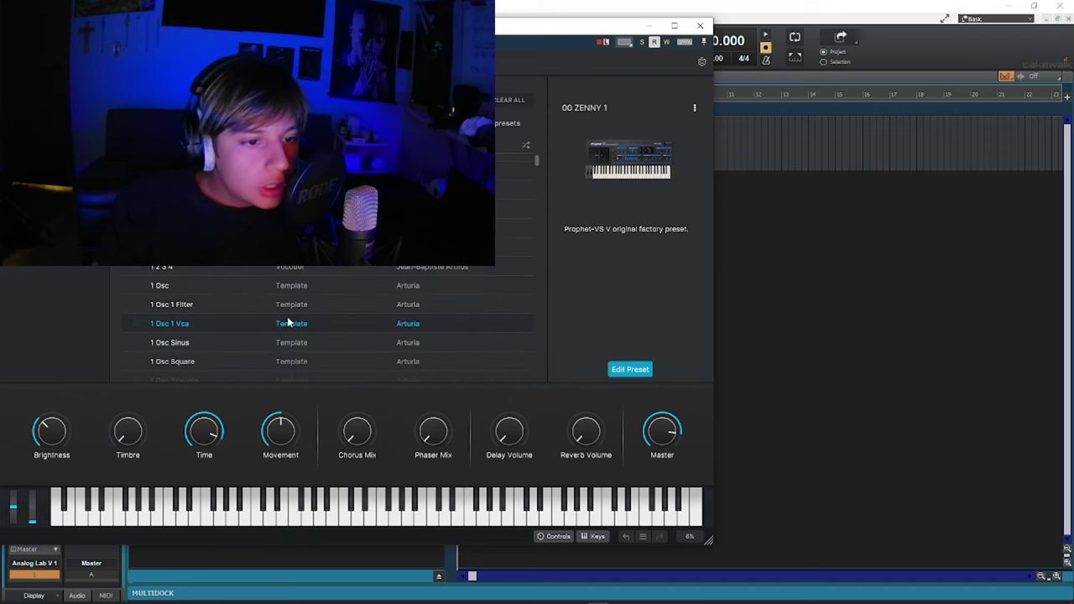
scroll(285, 315, down, 12)
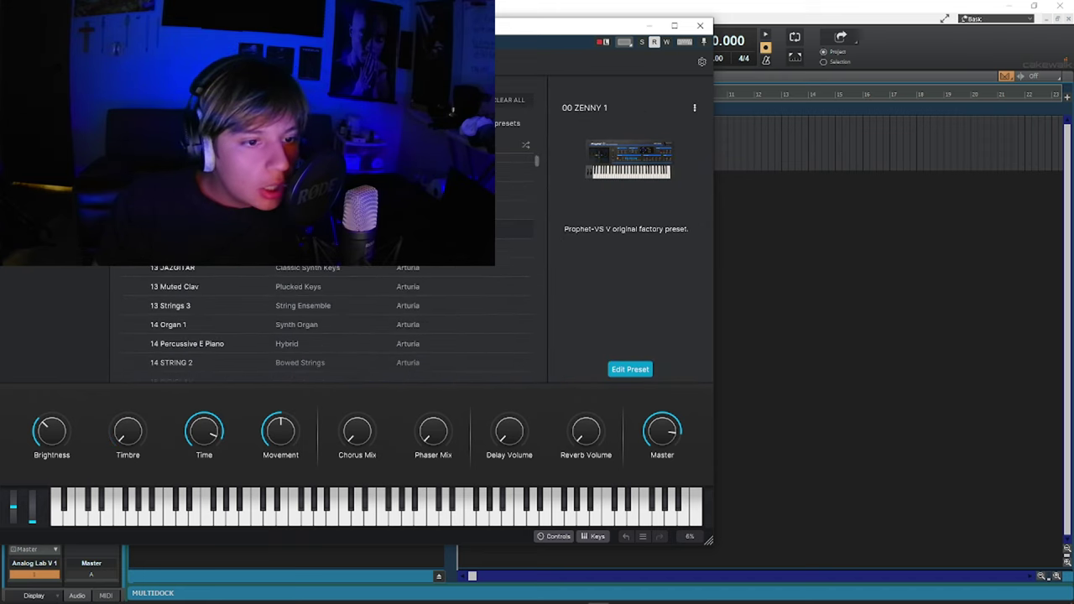
click(278, 350)
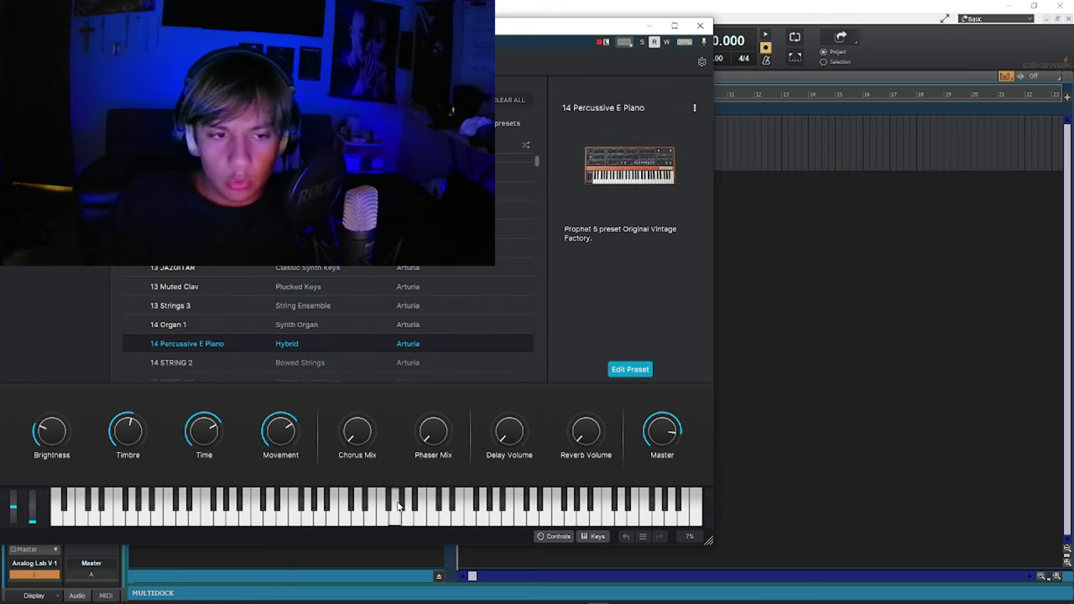
click(191, 361)
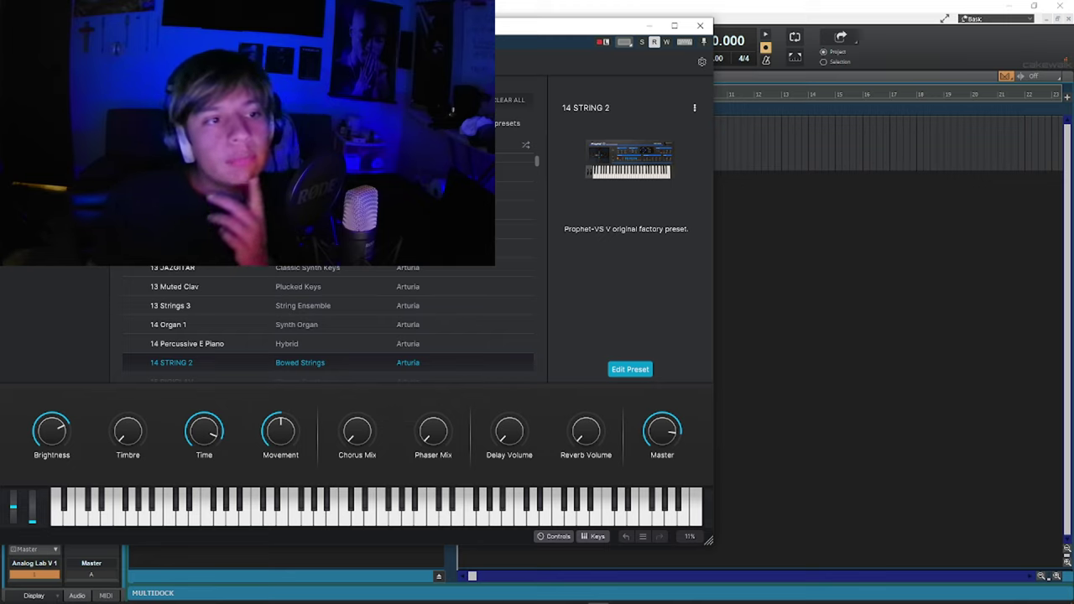
Load the CS80 PWM Pad preset in Analog Lab V and close the instrument window.
click(38, 101)
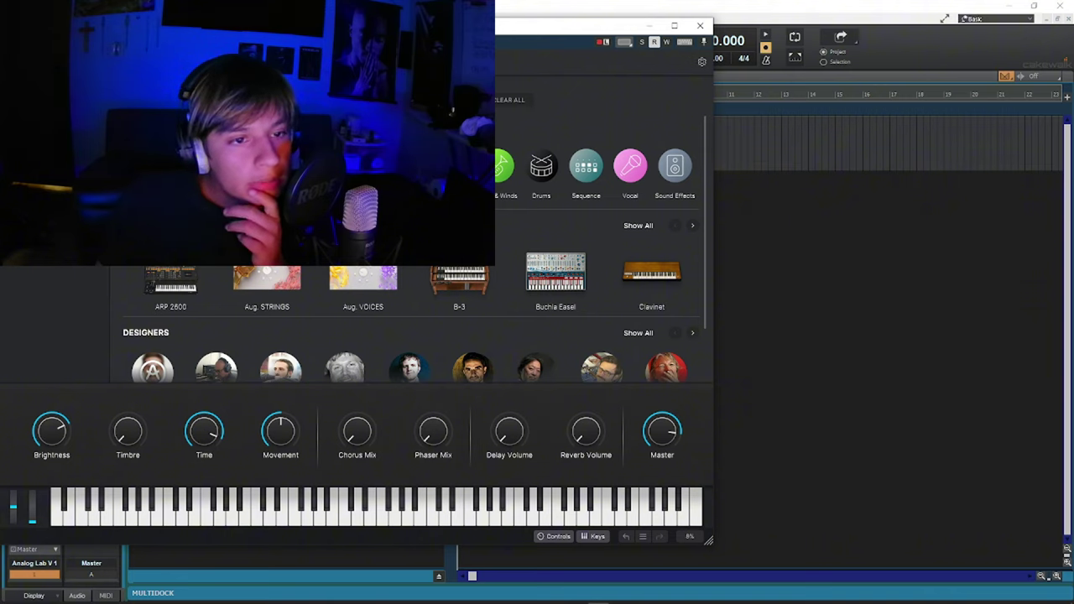
click(185, 166)
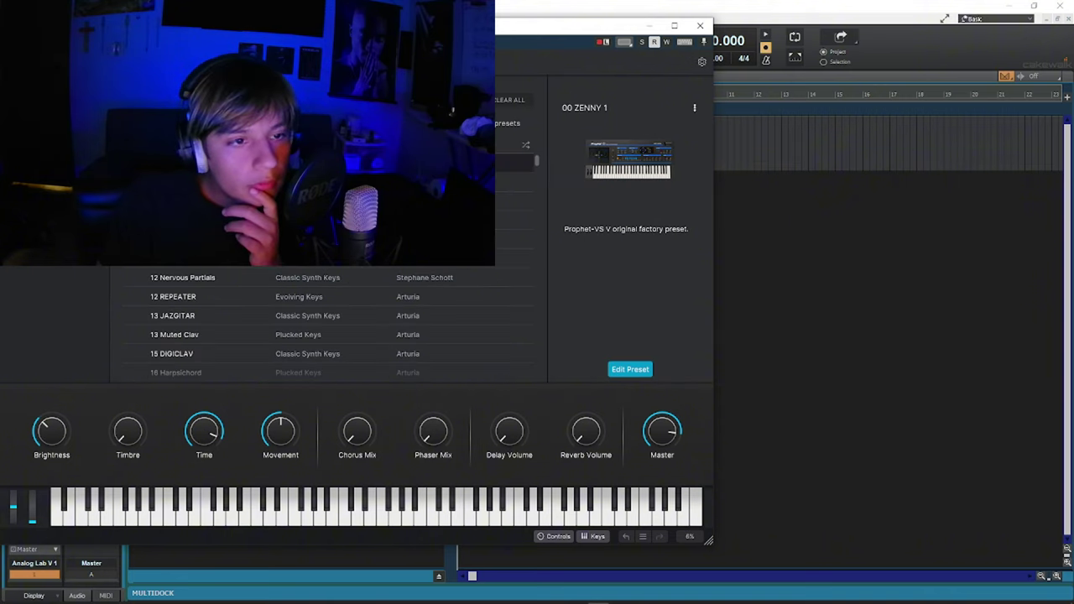
scroll(327, 323, down, 5)
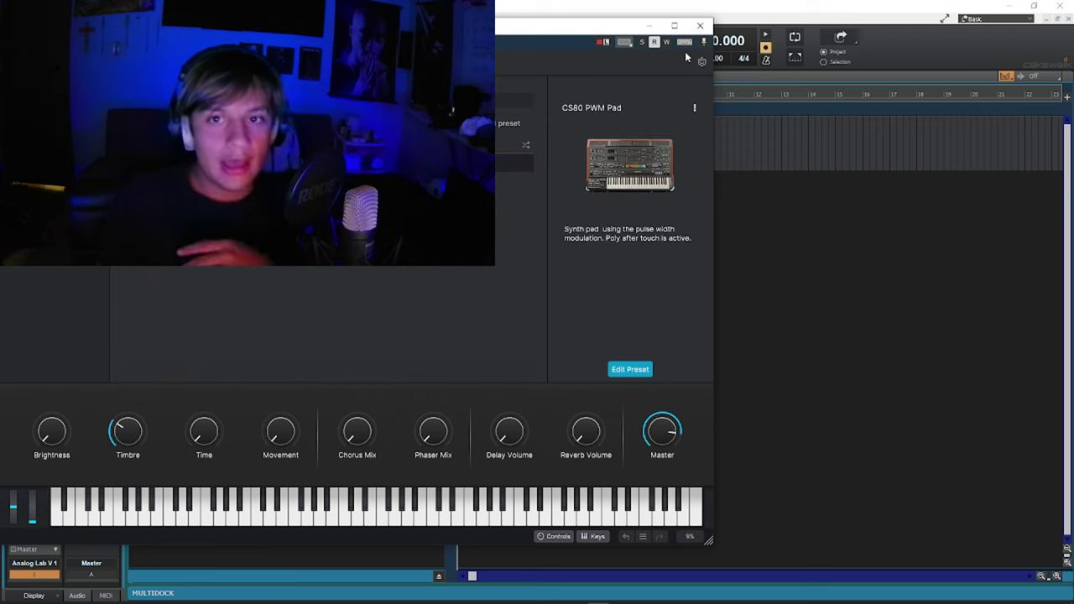
click(699, 25)
Open the piano roll of the Analog Lab V 1 track, rewind to the project start and enlarge the view to full height.
double_click(495, 146)
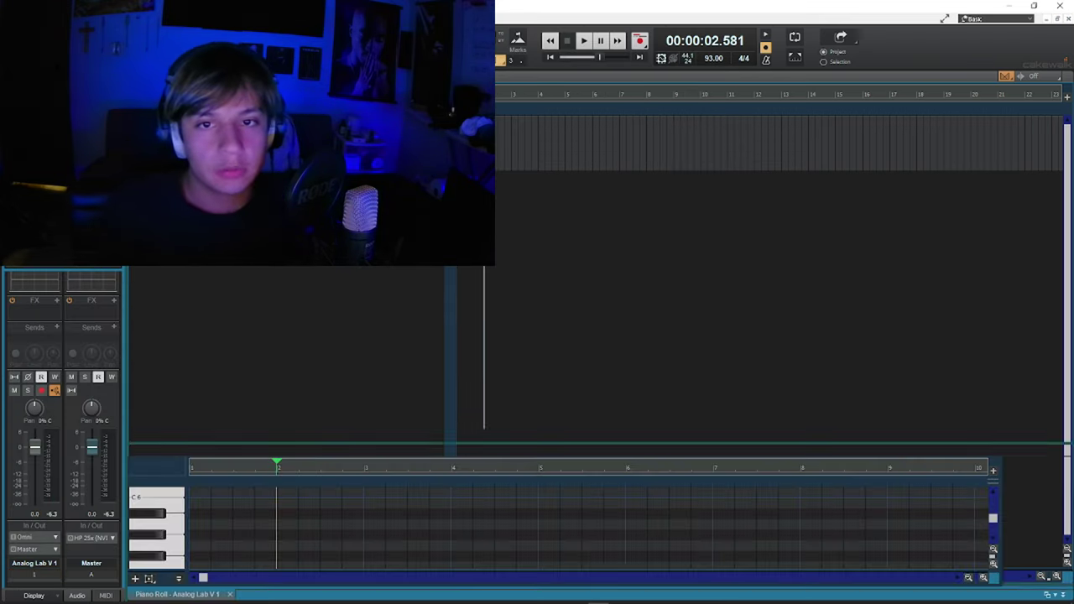
key(w)
key(shift+d)
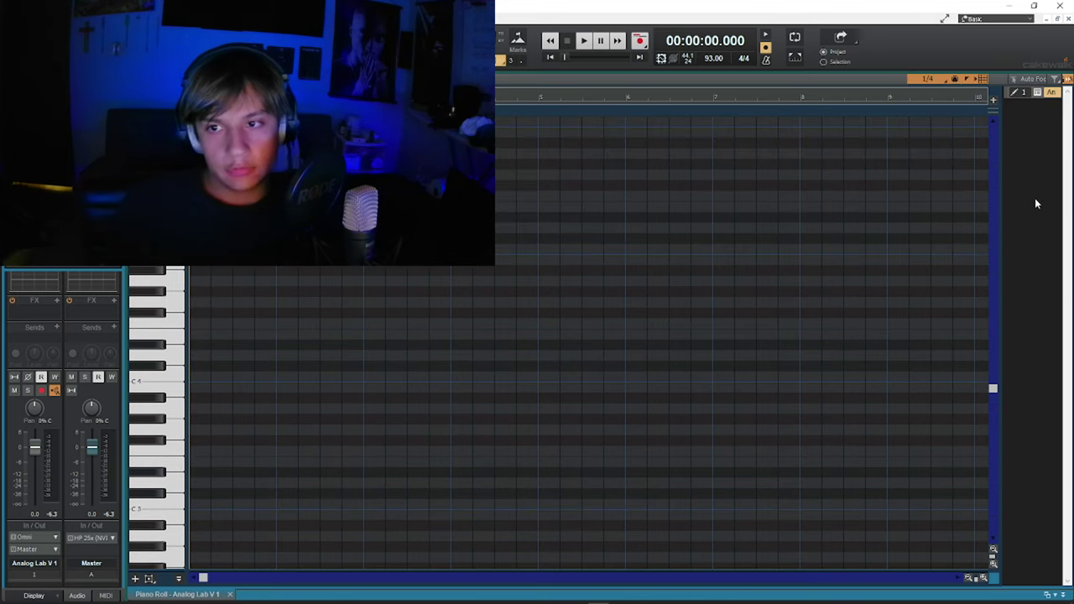
Enable the metronome for playback, switch it to the audio metronome and play the project briefly to test it.
right_click(765, 38)
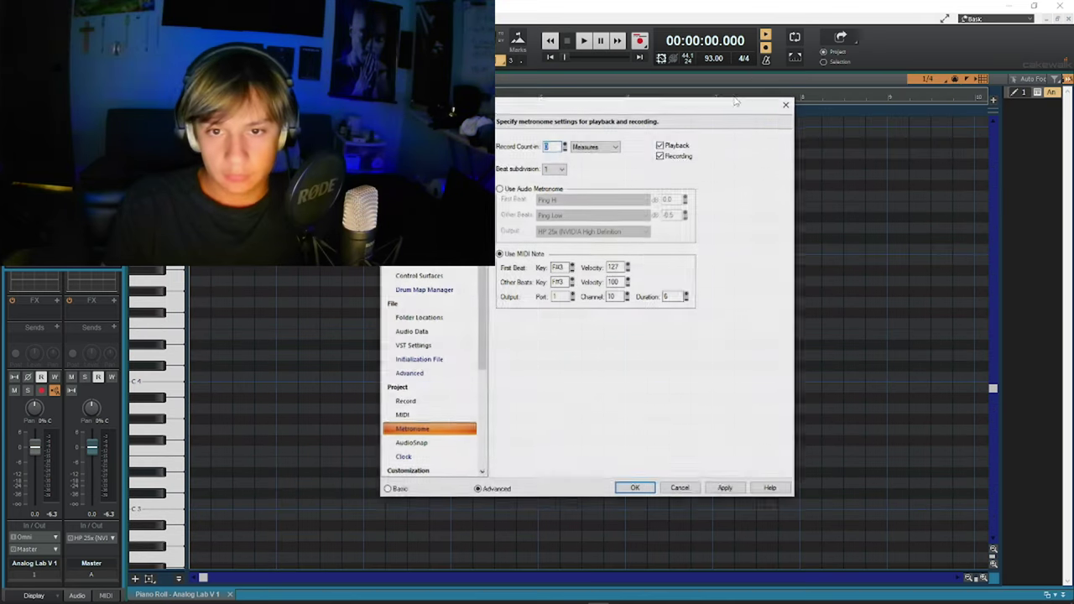
click(499, 188)
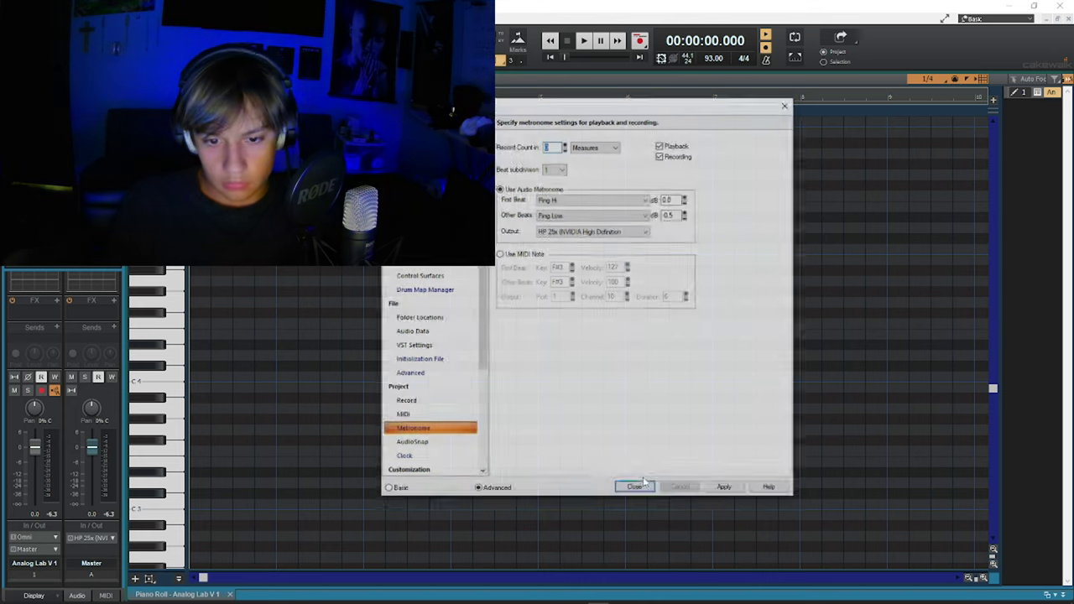
click(636, 488)
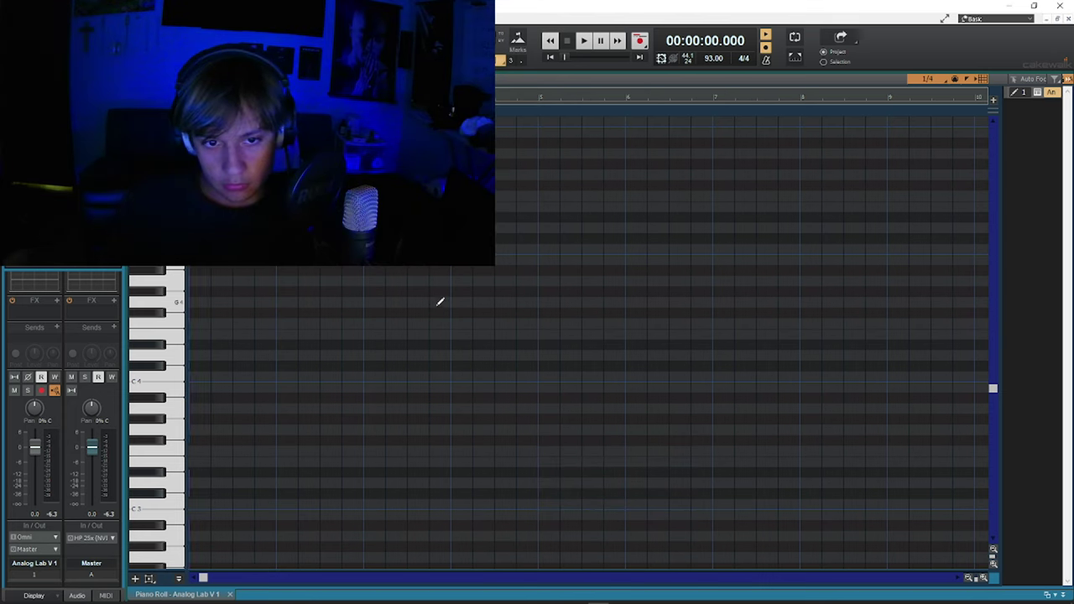
key(space)
key(space)
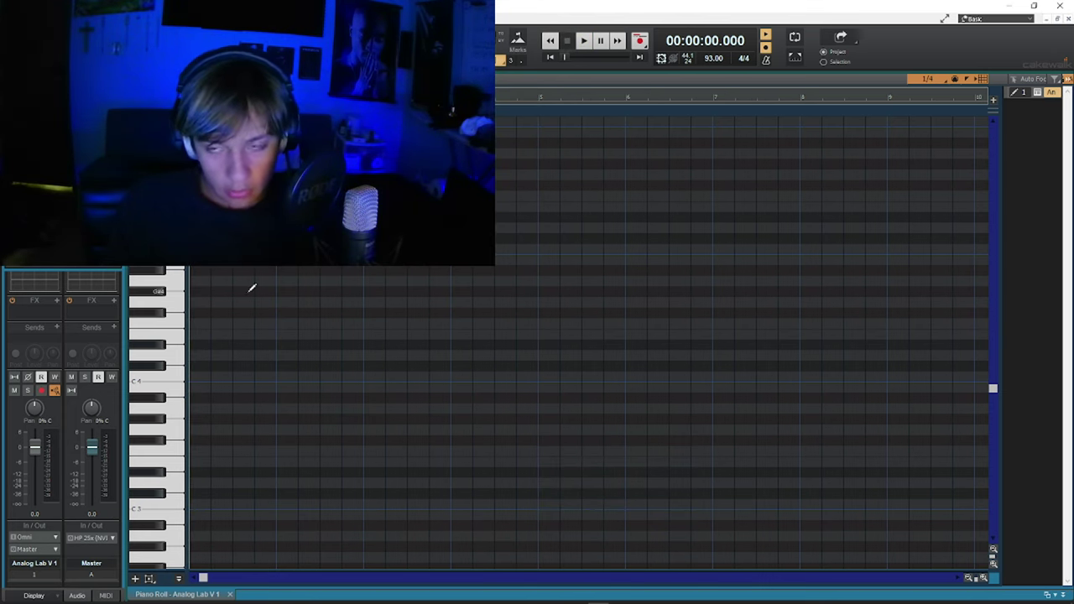
Widen the piano roll's track pane and set the Analog Lab V 1 track's scale root note to B.
drag(1004, 143, 948, 135)
right_click(1010, 93)
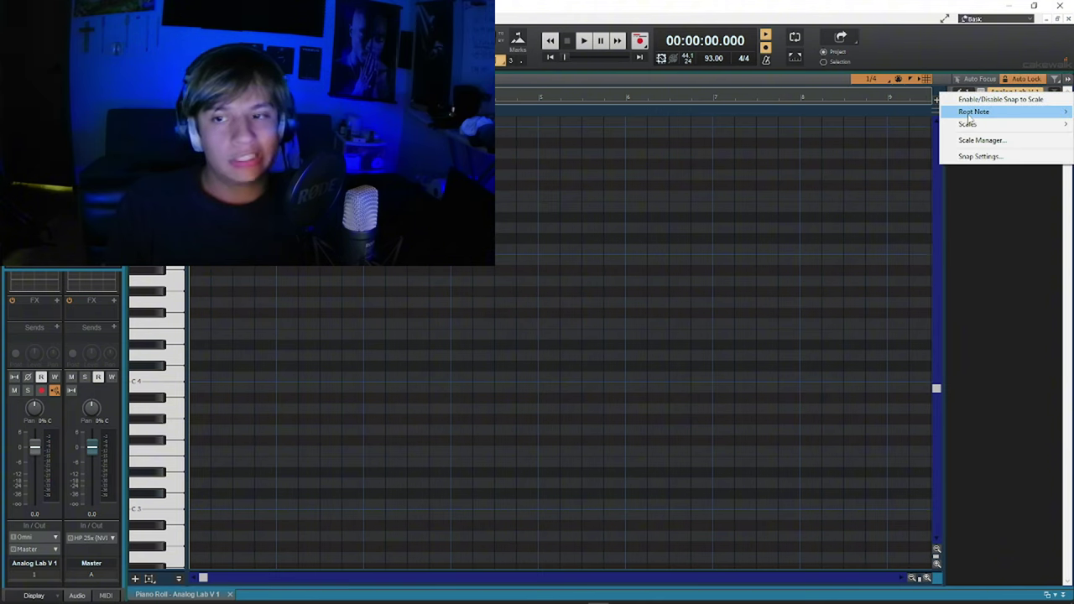
mouse_move(968, 114)
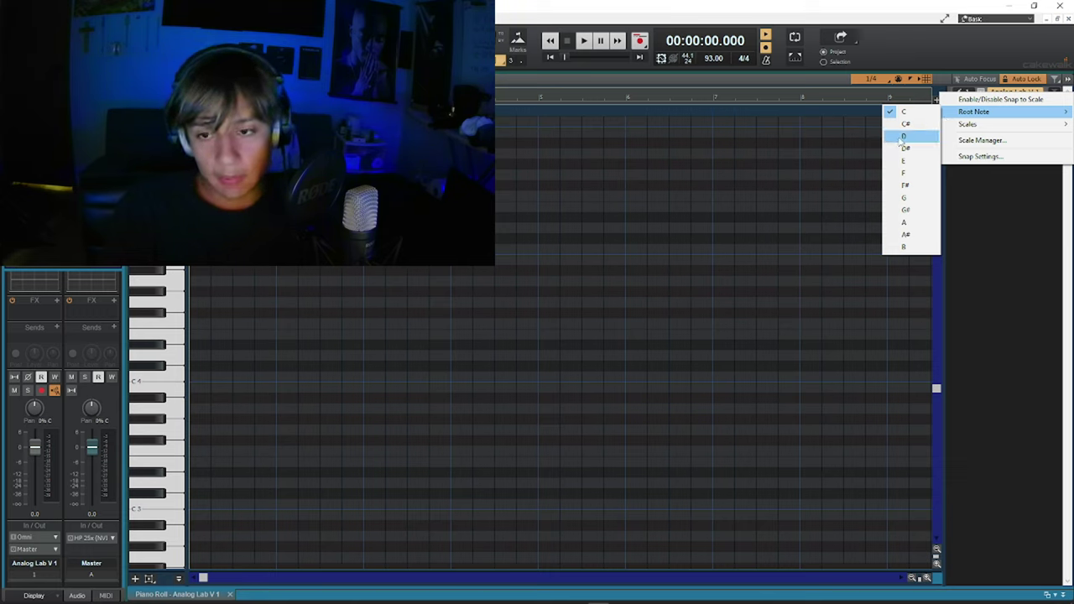
click(911, 247)
Choose a diatonic minor scale for the Analog Lab V 1 track and enable Snap to Scale.
click(1002, 100)
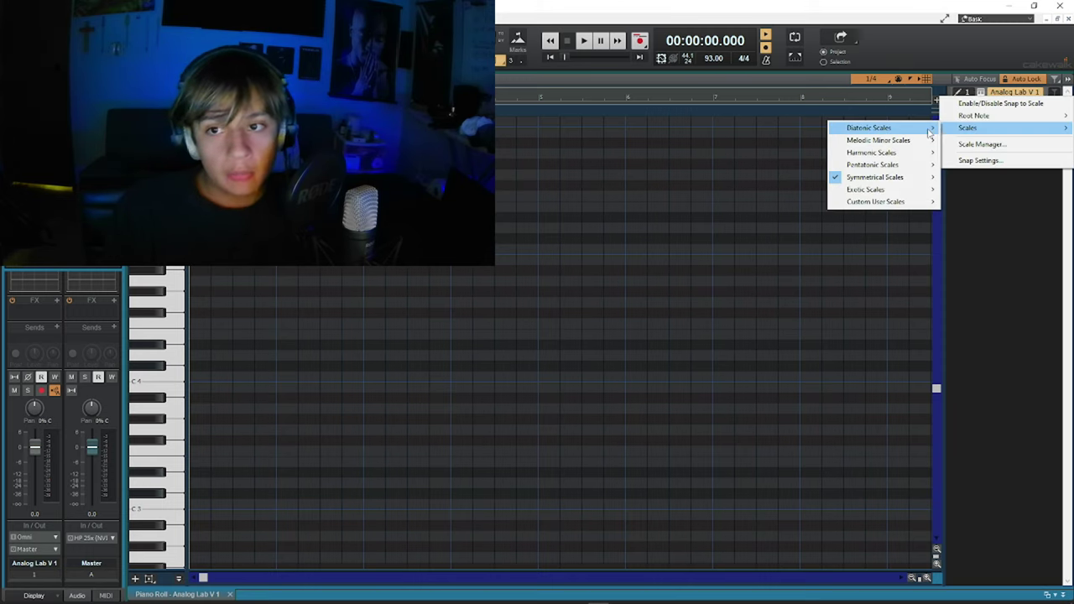
mouse_move(872, 128)
click(1013, 192)
right_click(1001, 98)
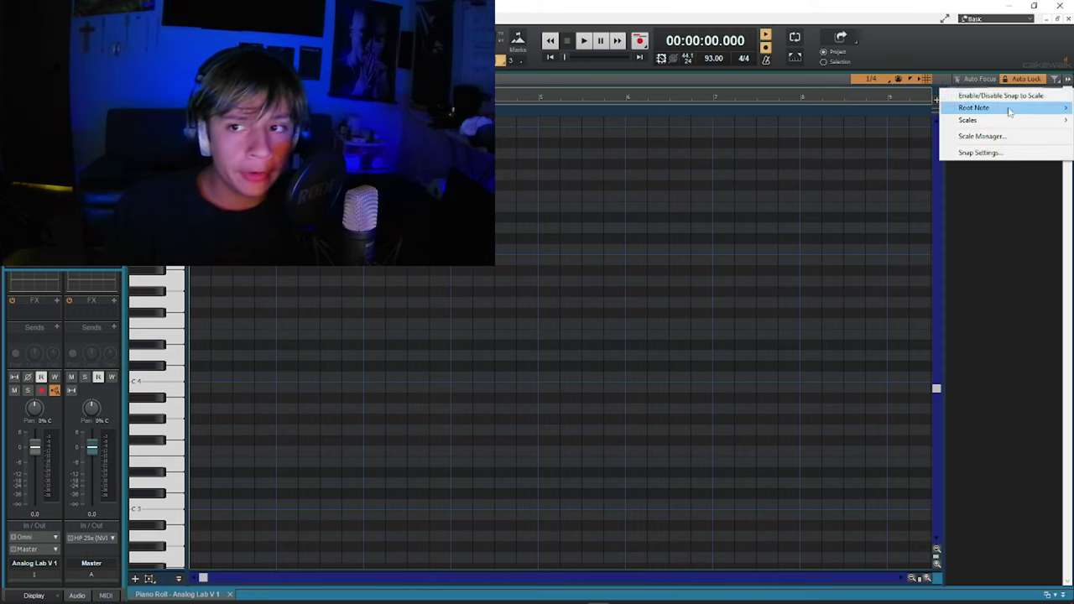
click(1002, 104)
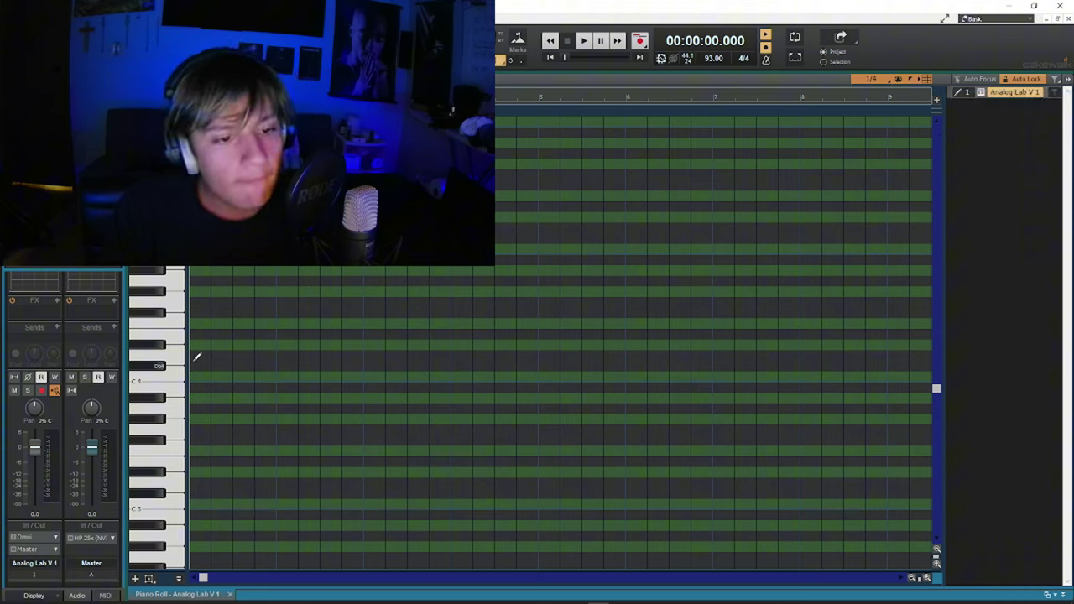
Draw a Db4 note in the first measure and rewind to the project start.
click(236, 367)
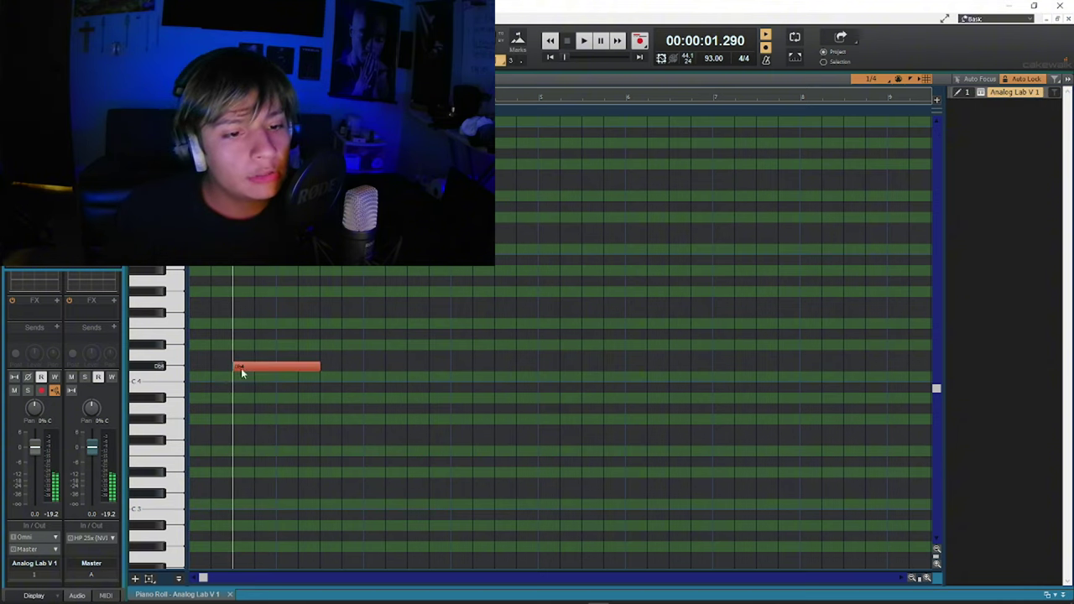
key(w)
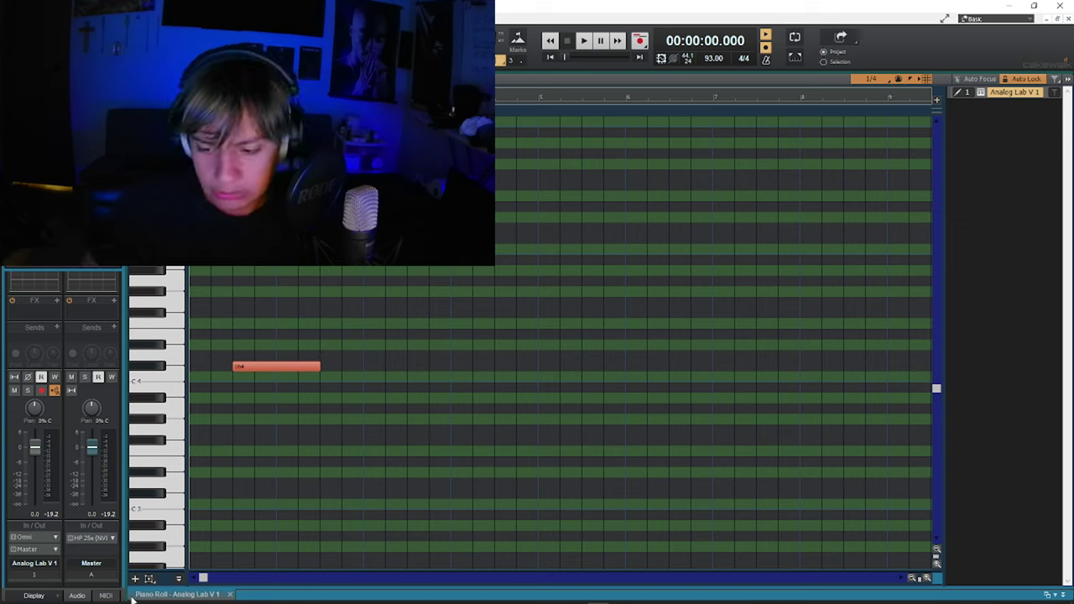
mouse_move(243, 367)
mouse_down()
mouse_move(194, 367)
mouse_move(255, 370)
mouse_move(248, 359)
mouse_up()
Try to add a second note overlapping the Db4 note in the first measure.
click(226, 324)
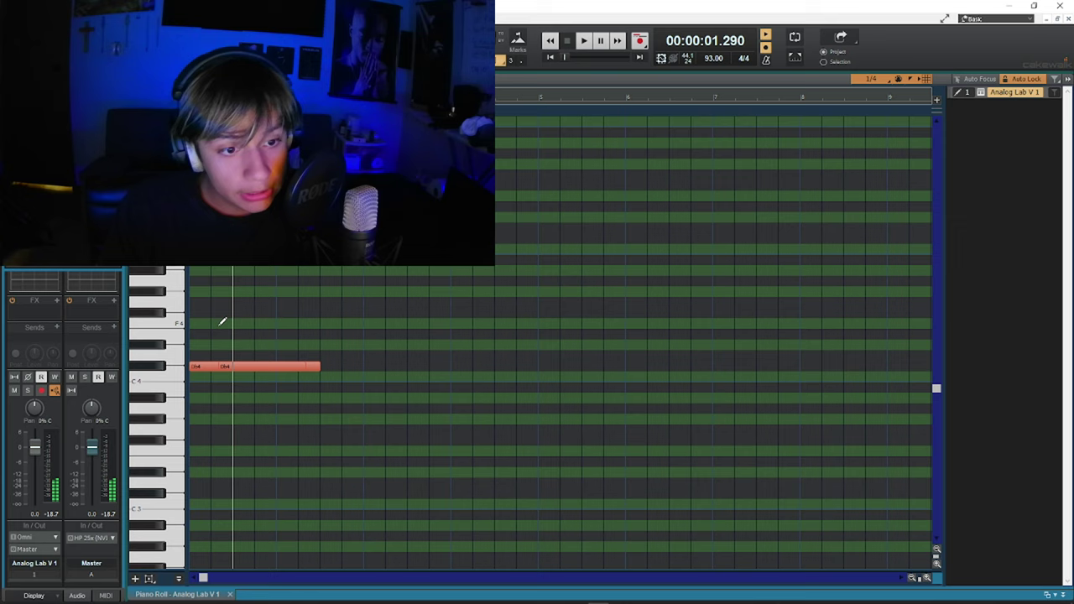
click(223, 324)
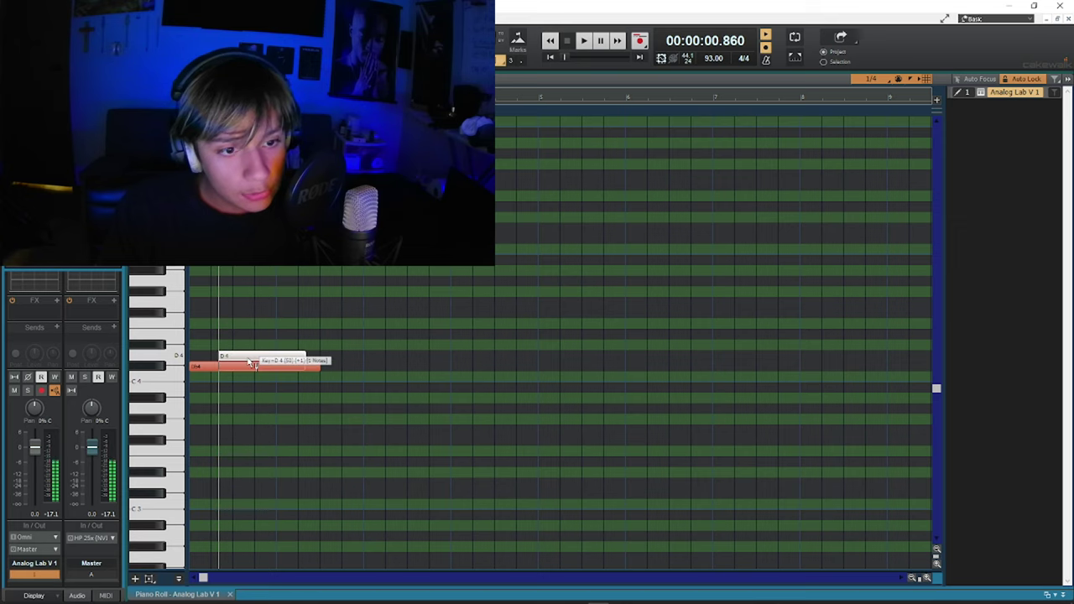
key(ctrl+z)
Shorten the Db4 note to one measure so that it ends at measure 2.
double_click(314, 369)
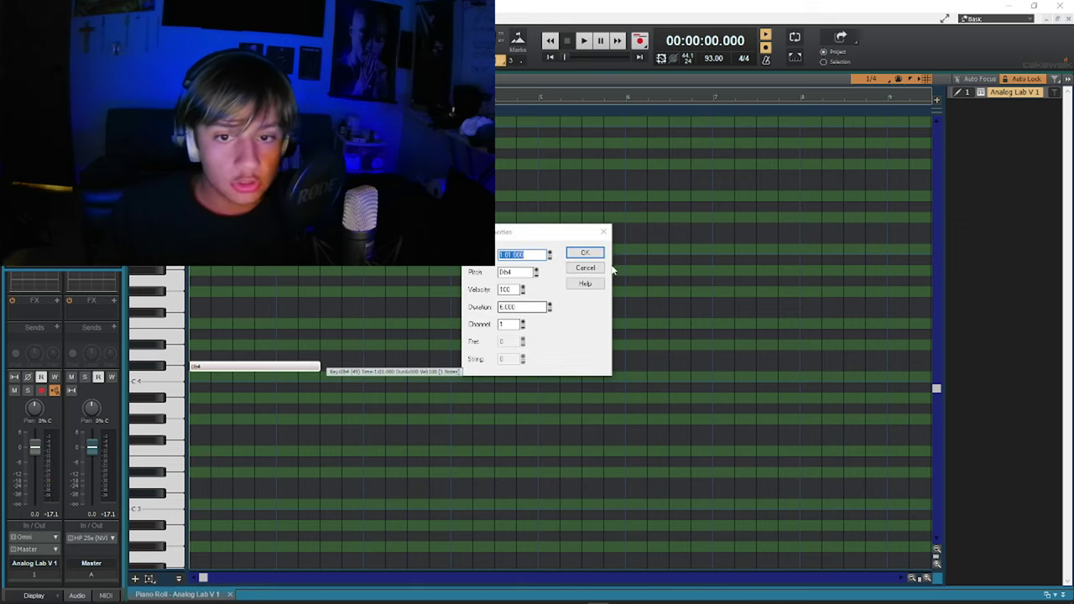
key(Escape)
drag(320, 366, 277, 367)
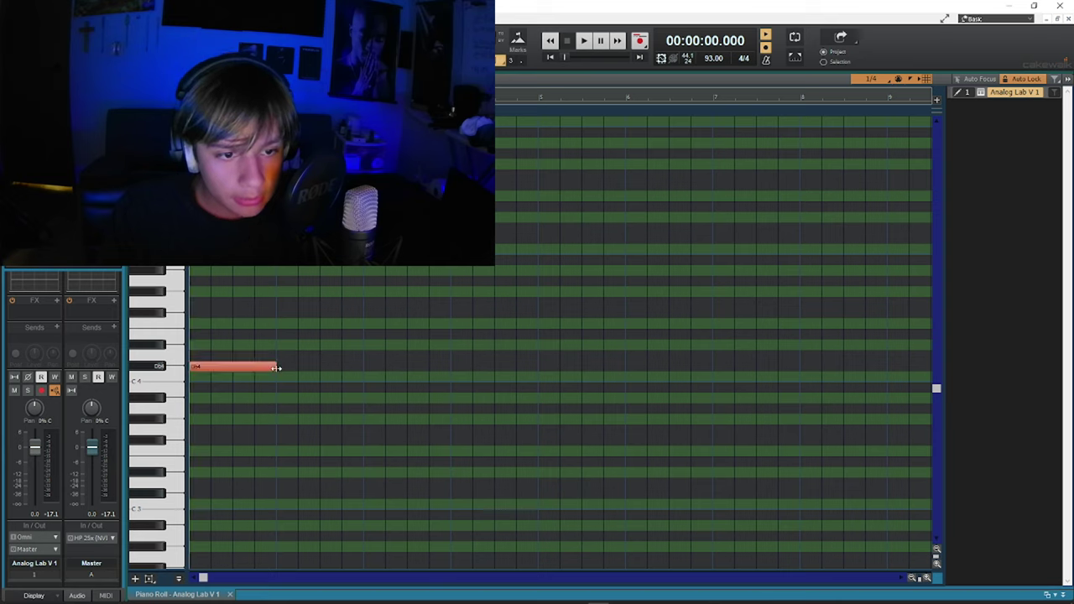
Add one-measure E4 and G4 notes above the Db4 note and select all three chord notes.
click(195, 301)
drag(190, 270, 277, 443)
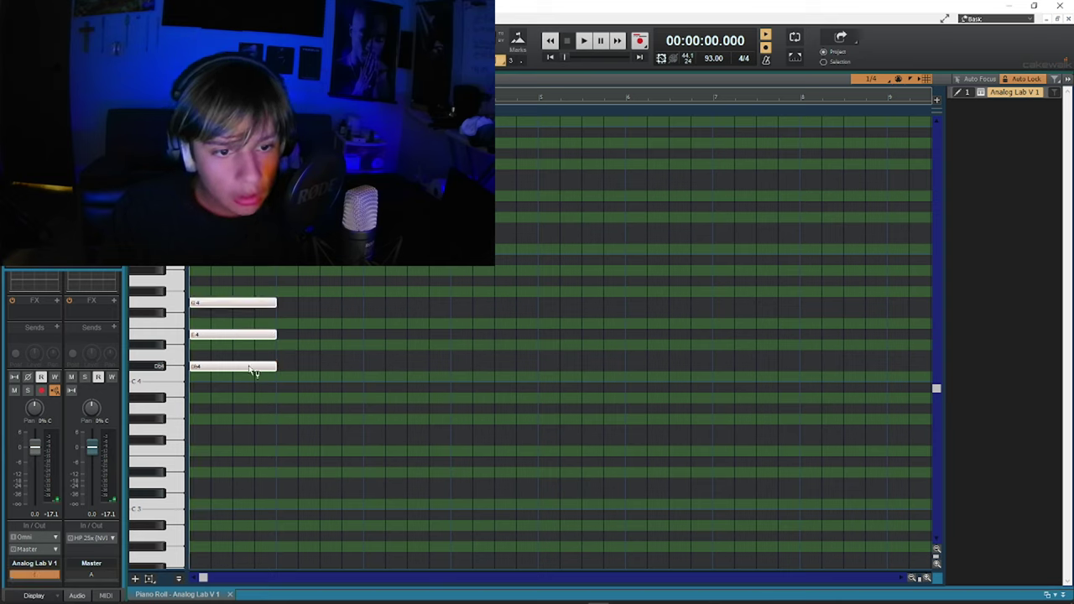
double_click(252, 370)
click(602, 233)
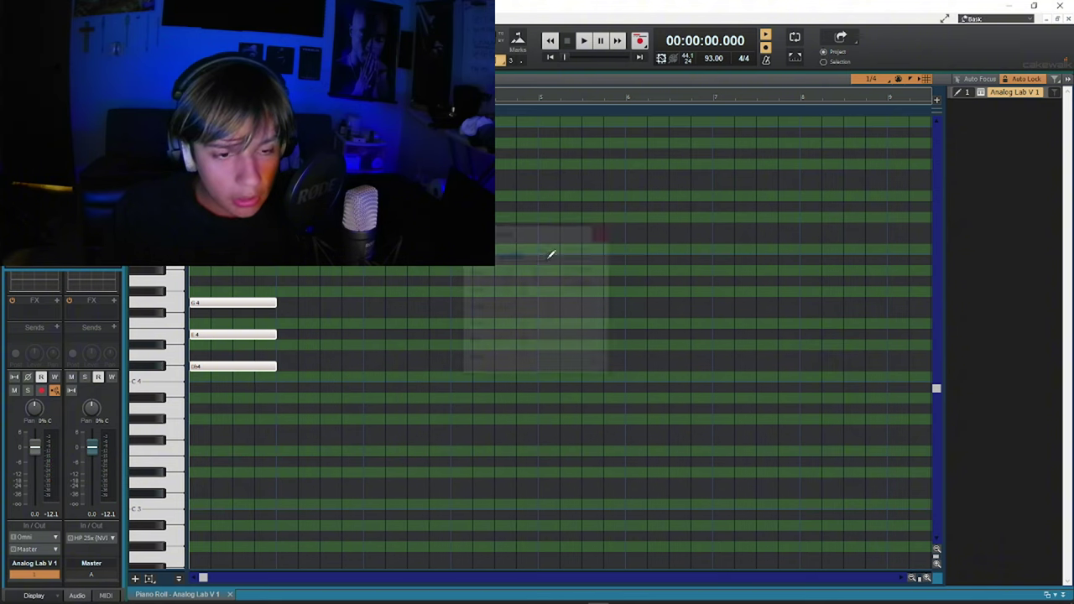
double_click(246, 370)
click(602, 233)
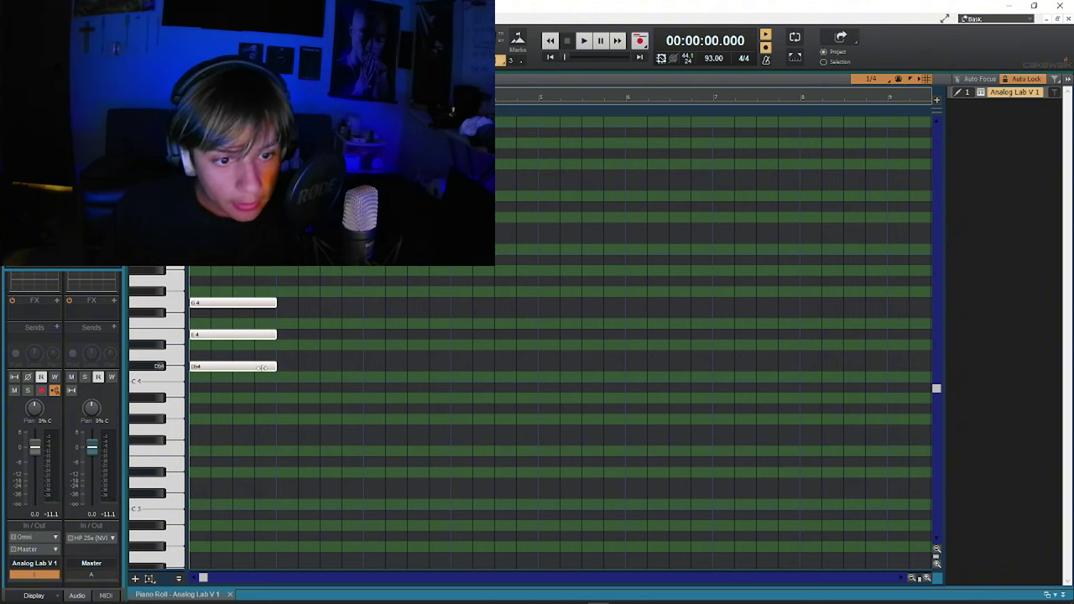
Rework the chord into A3, B3, D4 and F#4 notes lasting two measures and play it.
drag(256, 368, 364, 411)
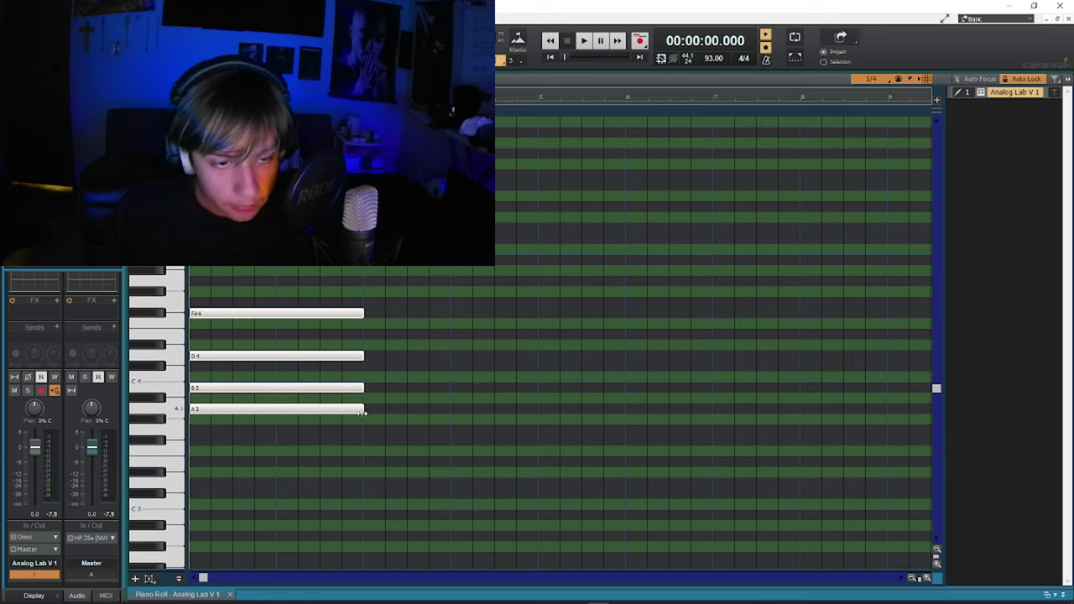
key(space)
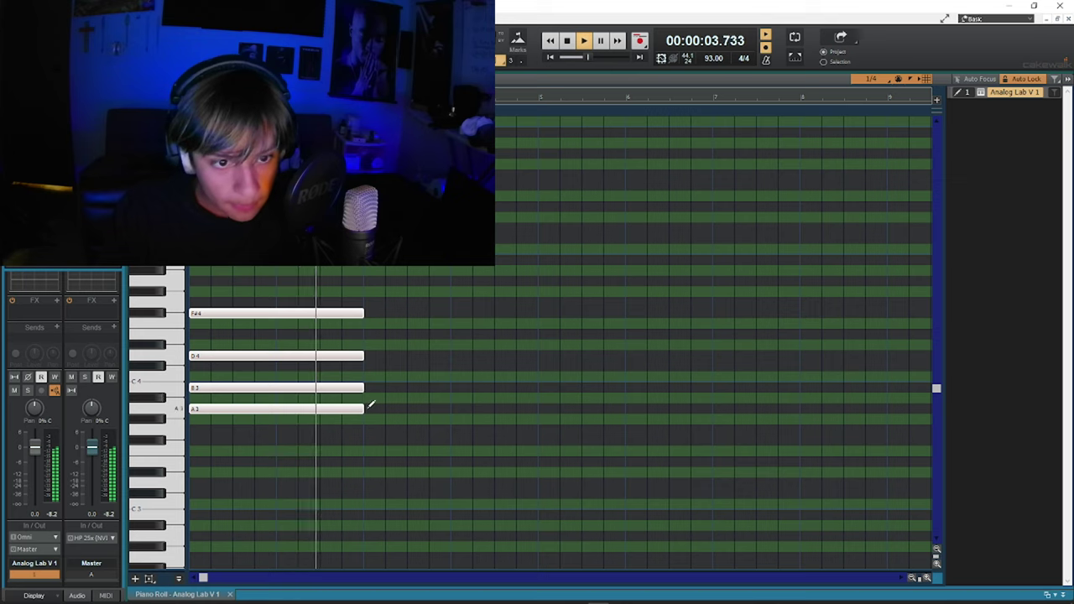
Duplicate the chord into measures 3 and 4, move the copy's notes to B3, Db4, E4 and G4, and play the progression.
key(ctrl+d)
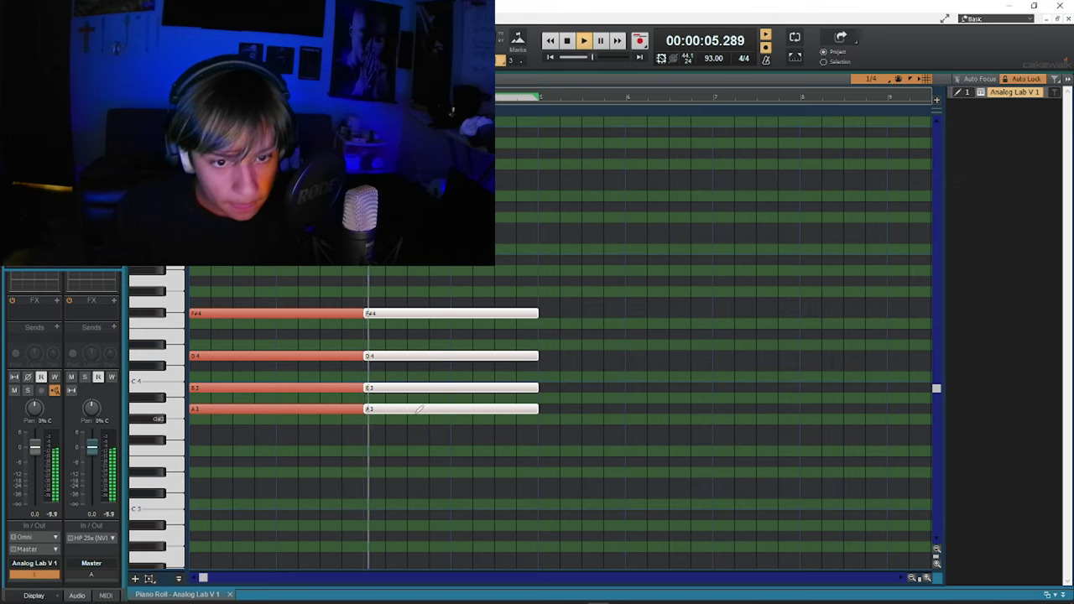
key(space)
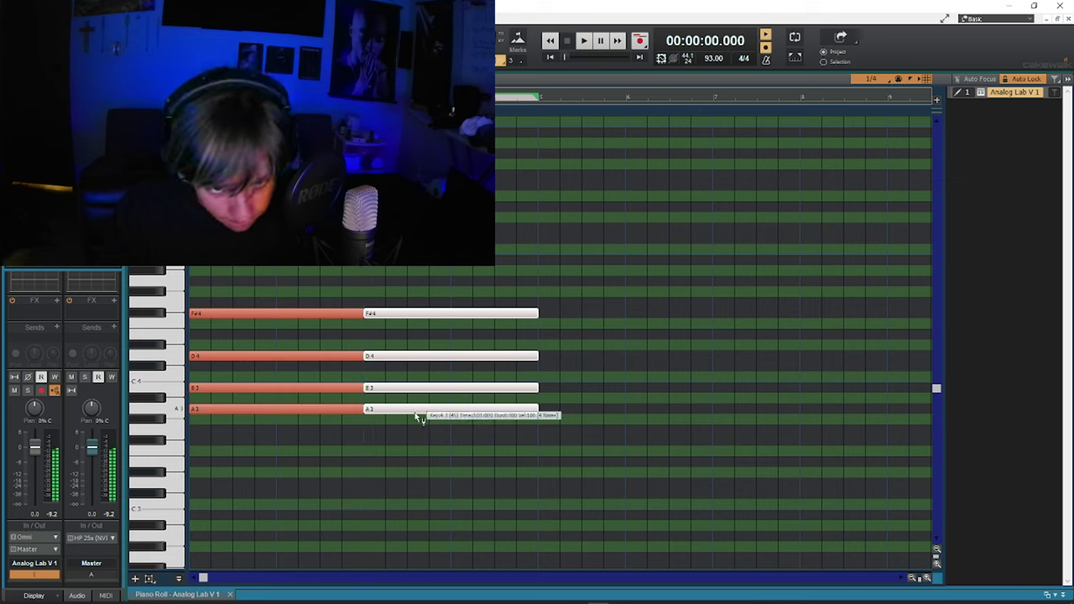
mouse_move(417, 417)
mouse_down()
mouse_move(420, 384)
mouse_move(417, 407)
mouse_up()
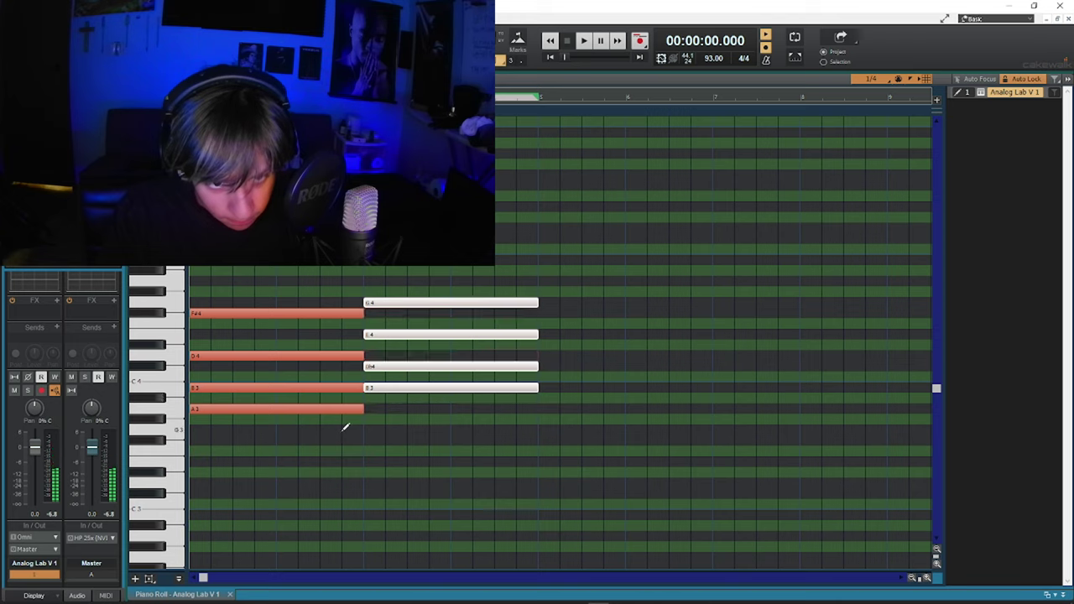
key(space)
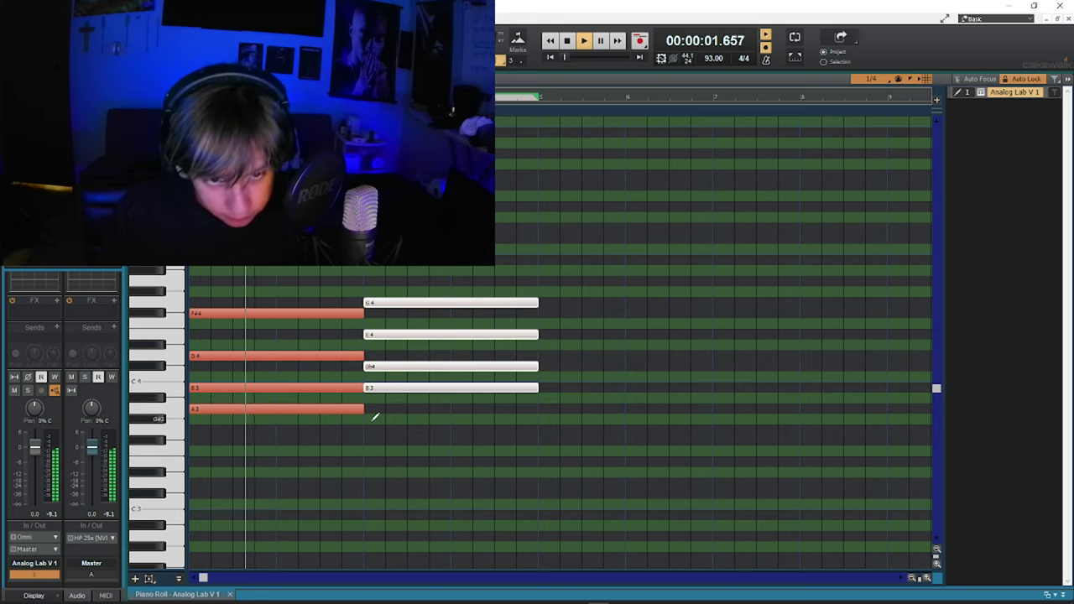
Insert a Komplete Kontrol instrument track in the track view and open its piano roll.
click(374, 417)
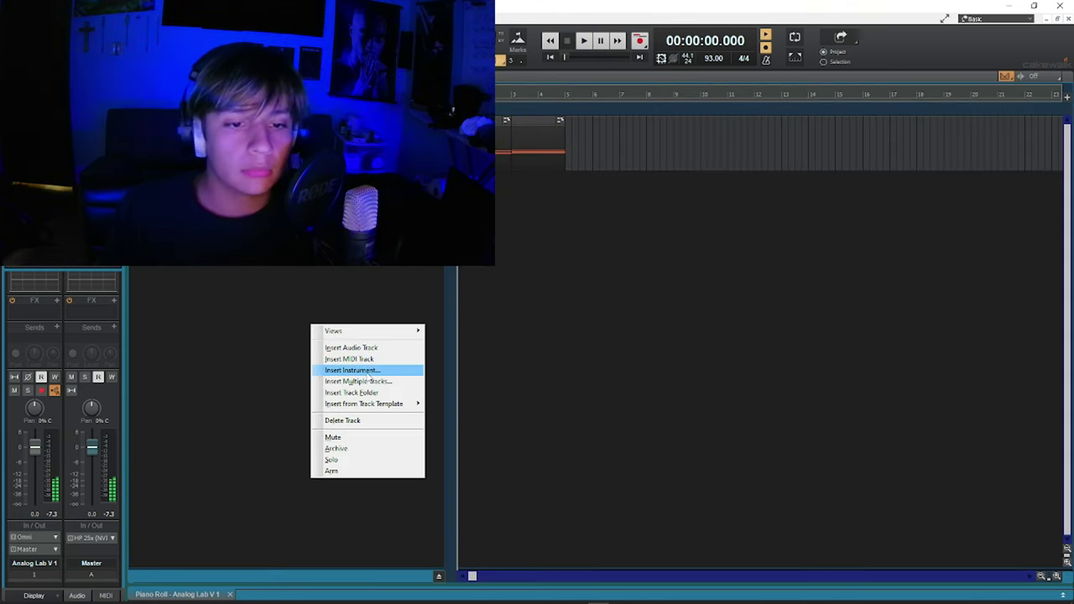
click(360, 370)
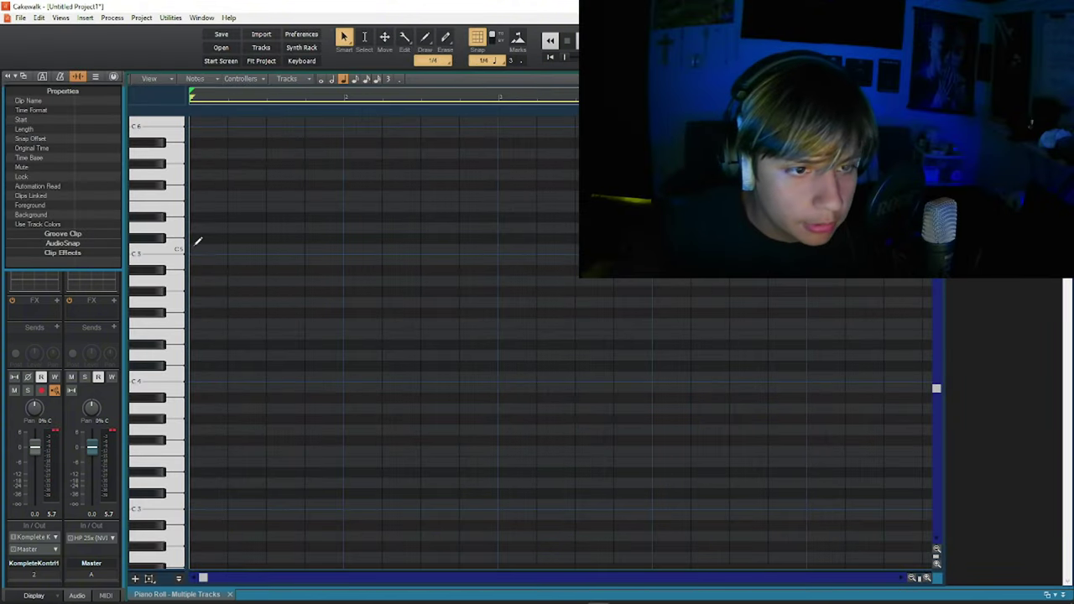
Add quarter-note Db5 notes on the first two beats and split them into eight sixteenth notes as a timing guide.
click(198, 241)
click(231, 240)
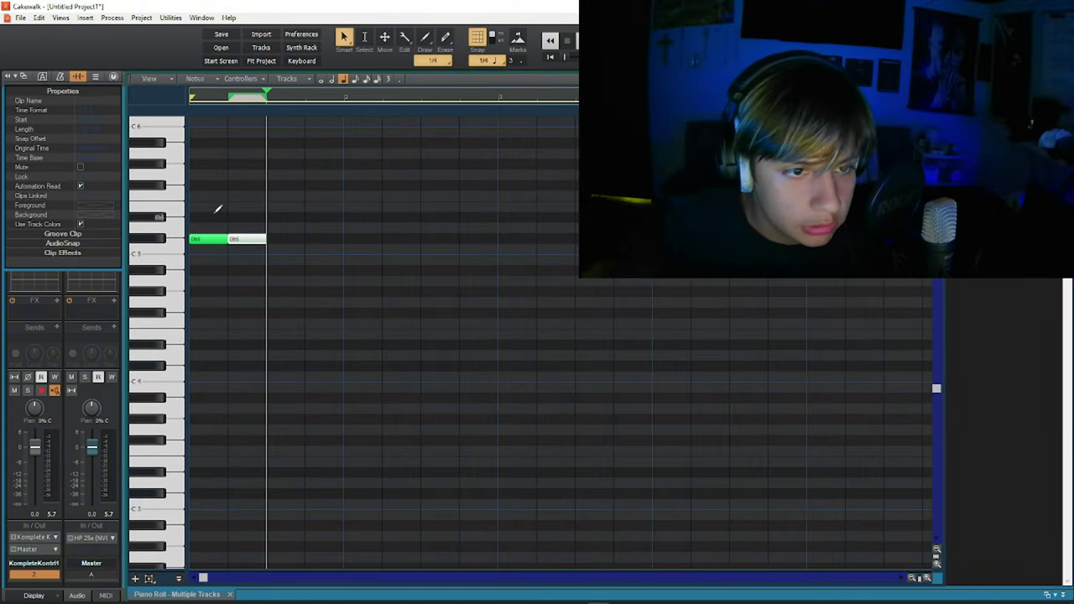
drag(217, 211, 292, 272)
key(s)
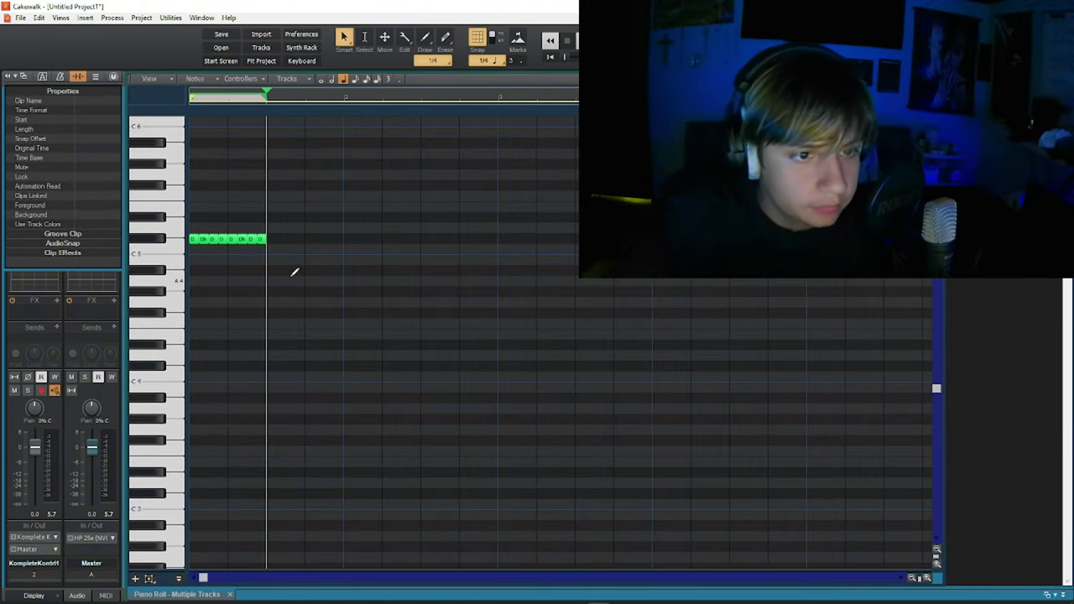
Place eighth-note C5 notes at the fourth and seventh sixteenths of measure 1, below the Db5 notes.
click(218, 249)
drag(255, 250, 239, 251)
right_click(238, 252)
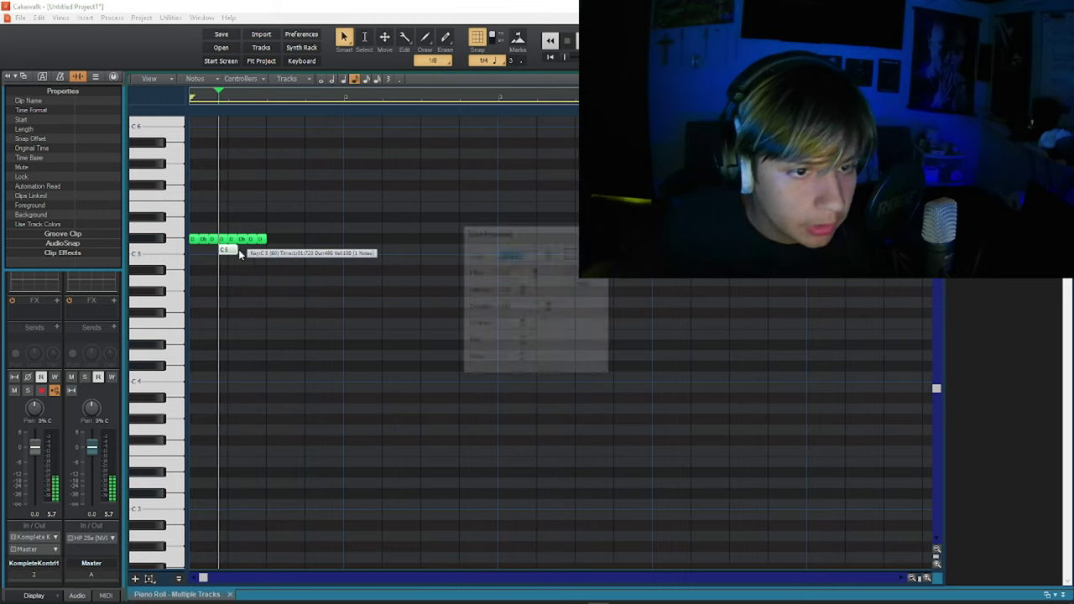
key(Escape)
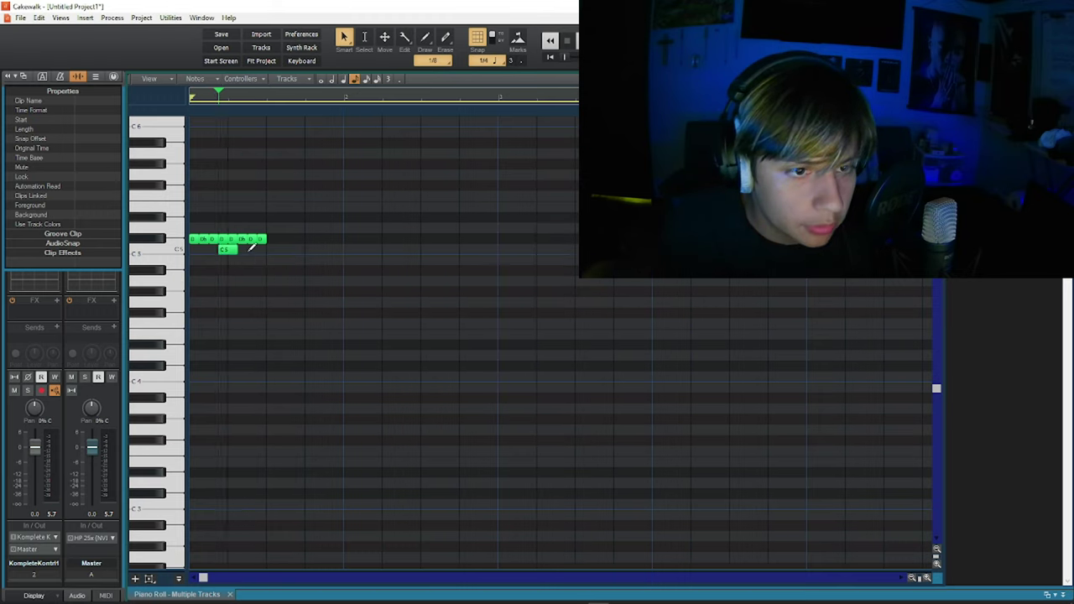
click(250, 249)
Duplicate the Db5 guide notes into beats 3 and 4 and add C5 notes beneath them in the same pattern.
drag(281, 233, 192, 241)
key(ctrl+d)
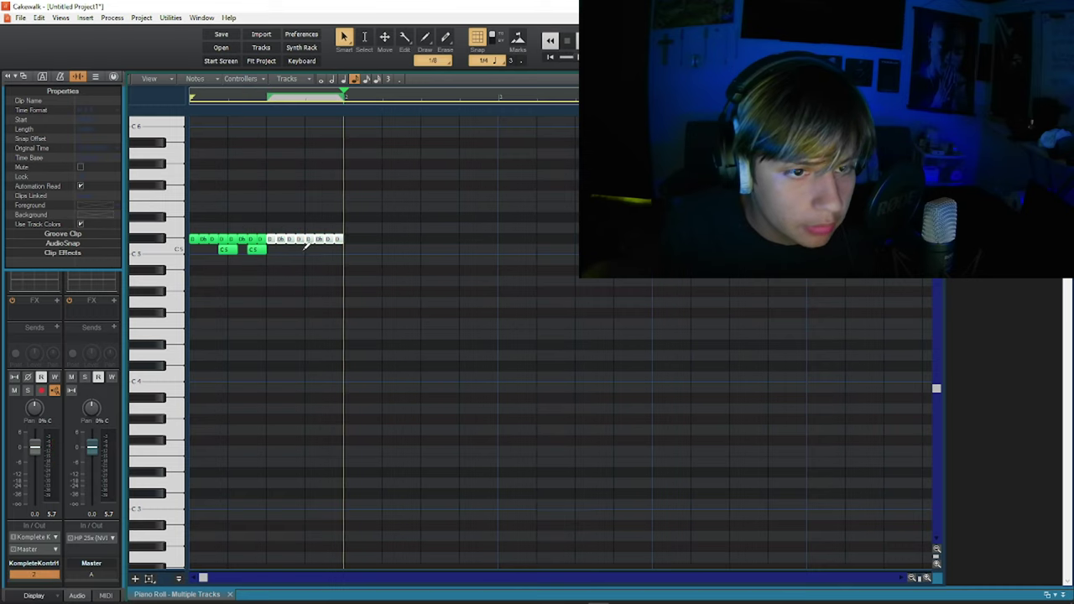
click(299, 248)
click(329, 249)
Erase the Db5 guide notes, and bounce track 2's measure into a single clip repeated along the track.
drag(343, 235, 202, 239)
key(d)
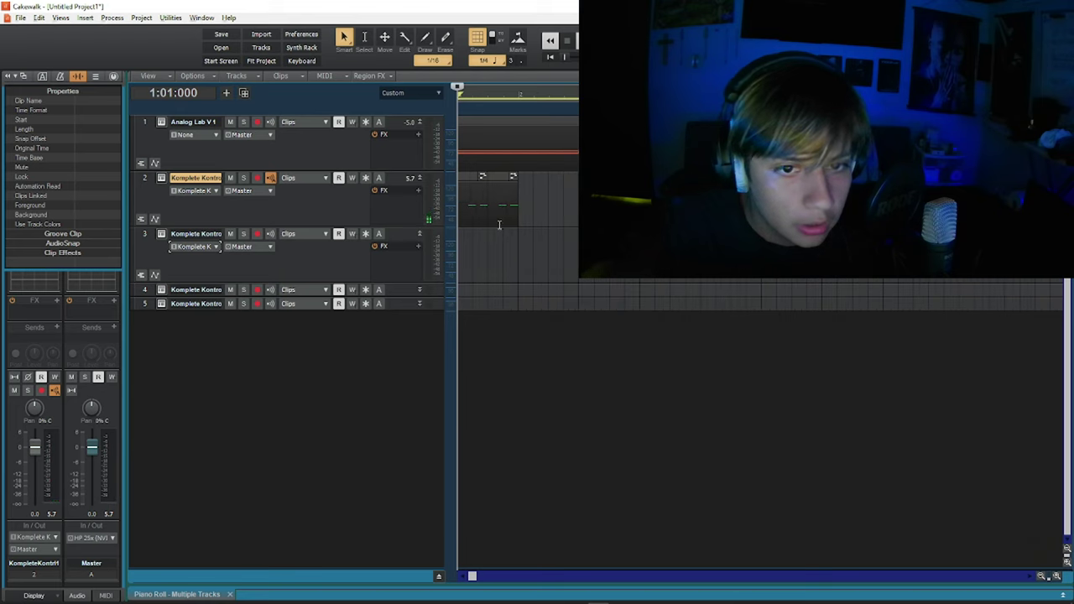
right_click(466, 204)
click(487, 383)
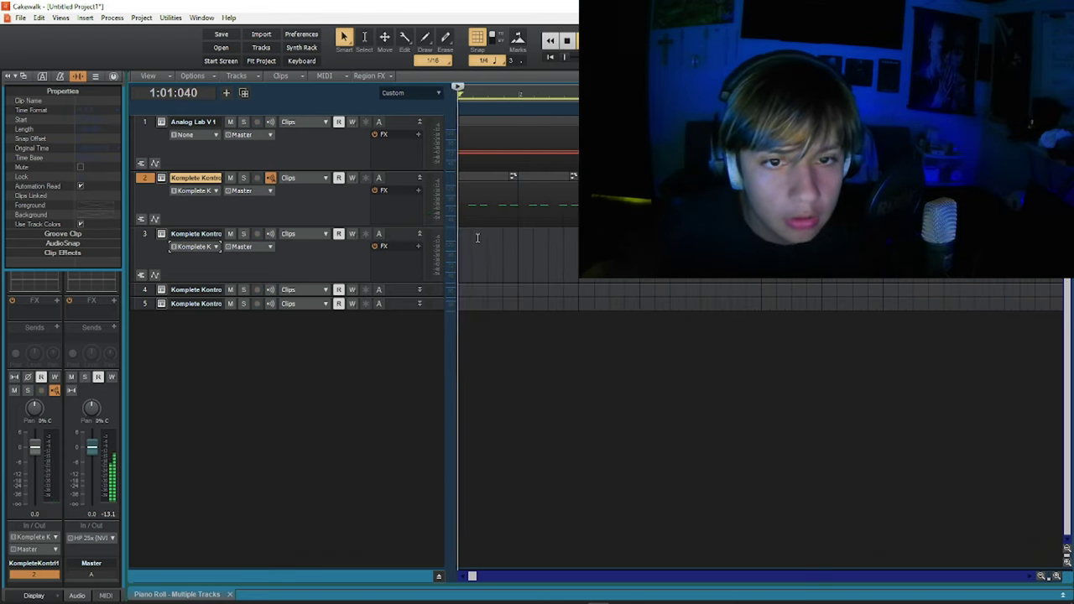
Play the pattern with the chords and open the piano roll for the Komplete Kontrol track 3.
key(d)
key(d)
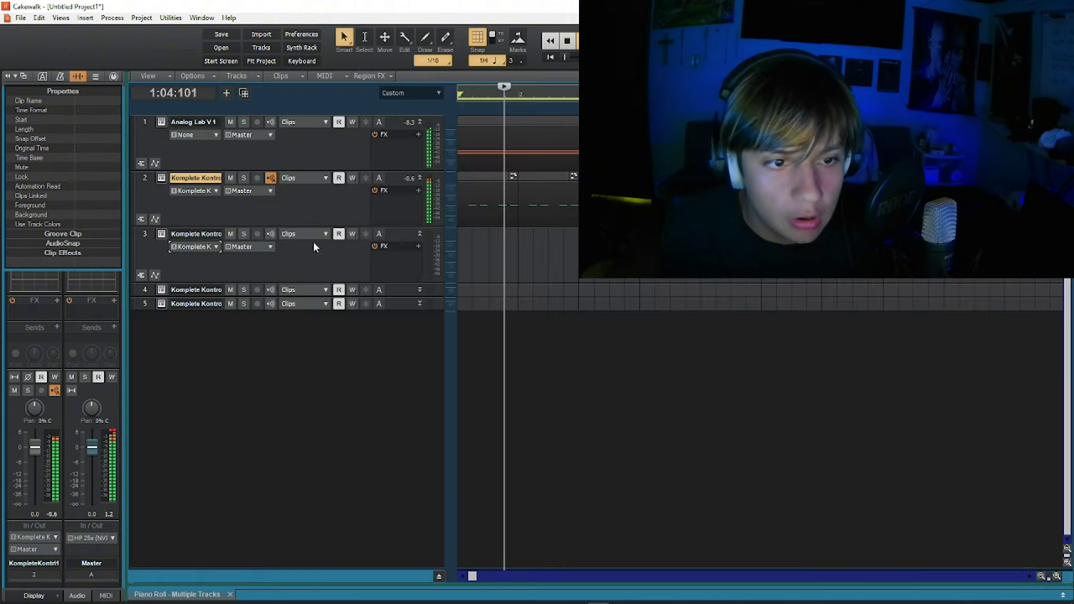
key(d)
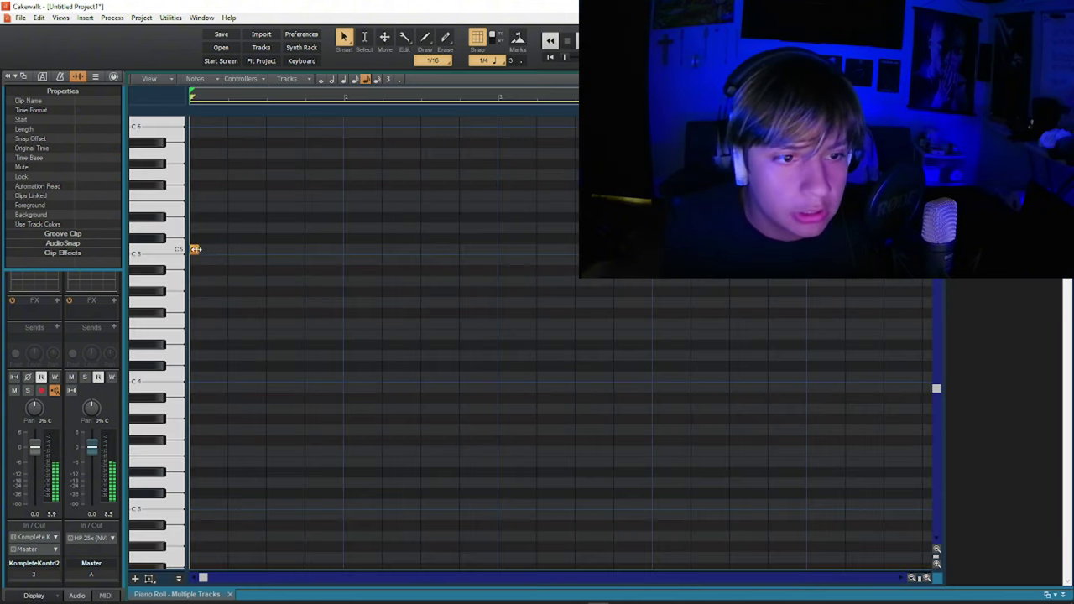
right_click(199, 249)
click(238, 240)
drag(197, 250, 227, 249)
click(221, 249)
key(ctrl+z)
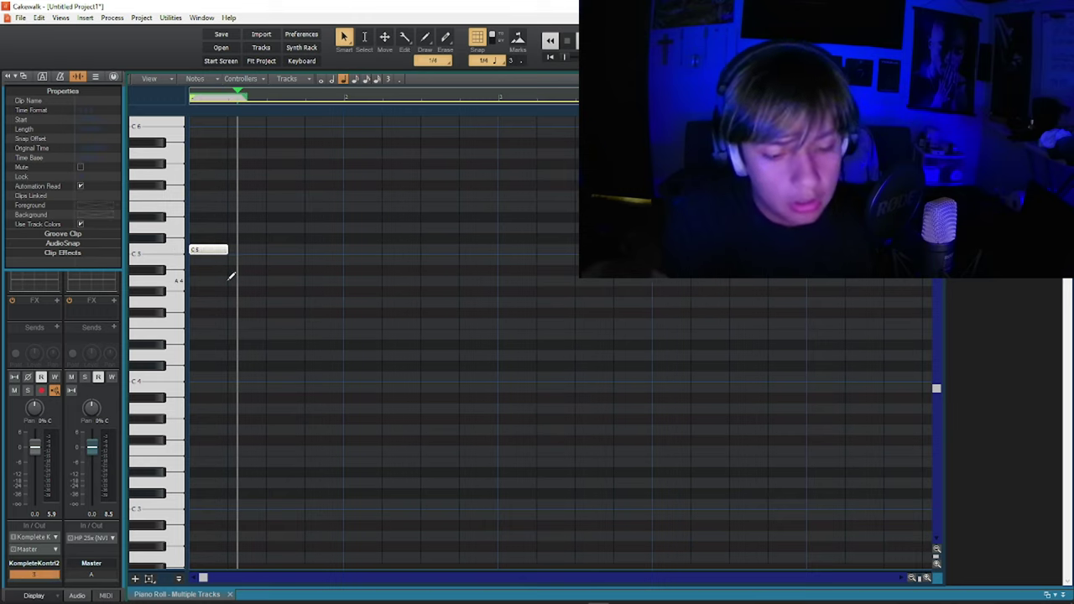
key(ctrl+z)
key(ctrl+z)
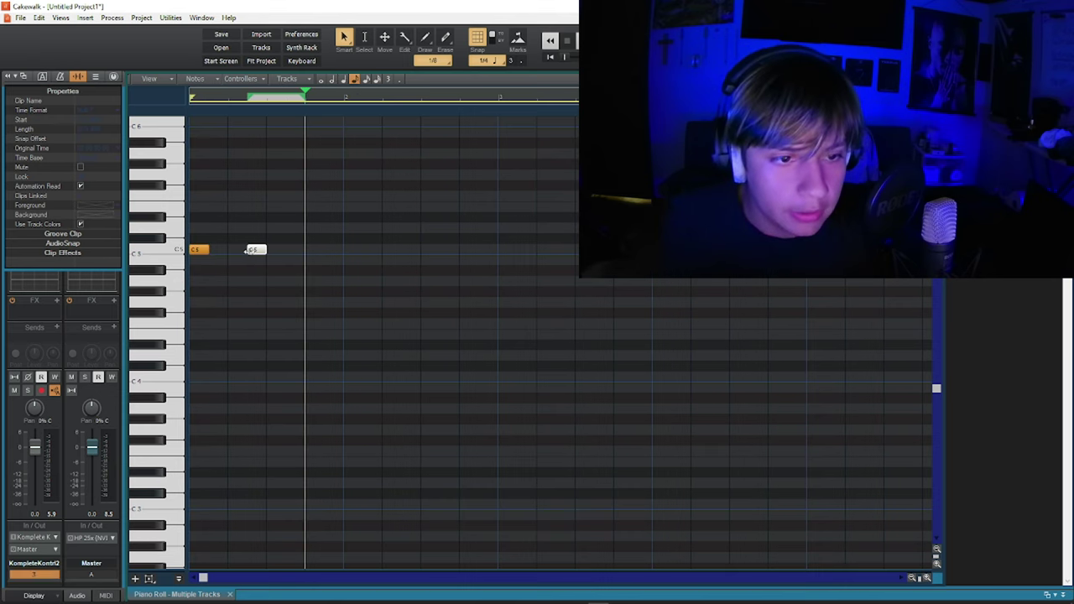
Place eighth-note C5 notes on the beats of measure 1 on track 3 and return to the track view.
drag(246, 250, 272, 249)
key(d)
key(w)
Bounce the track 3 notes into one clip and paste copies of it along the track.
click(554, 267)
right_click(557, 268)
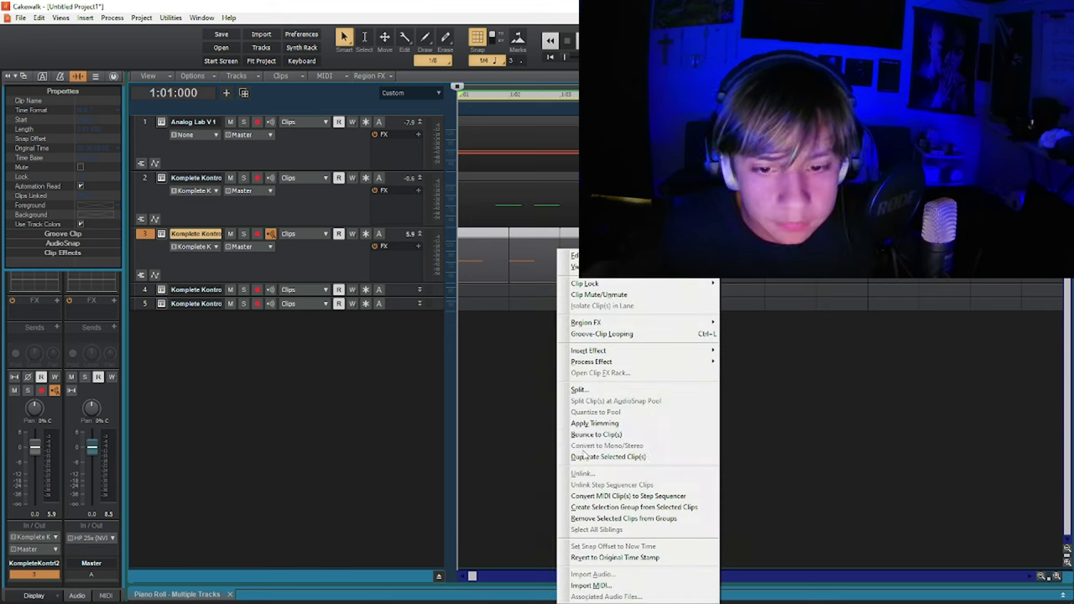
click(591, 434)
key(ctrl+v)
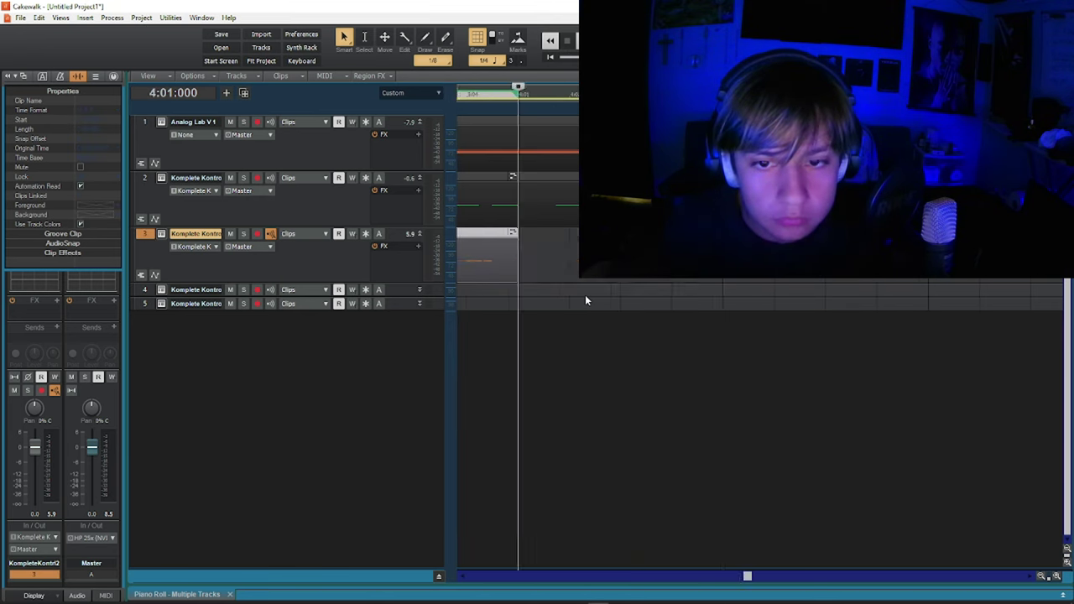
Play the arrangement from the start and check track 3's repeated notes in the piano roll.
key(w)
key(space)
key(d)
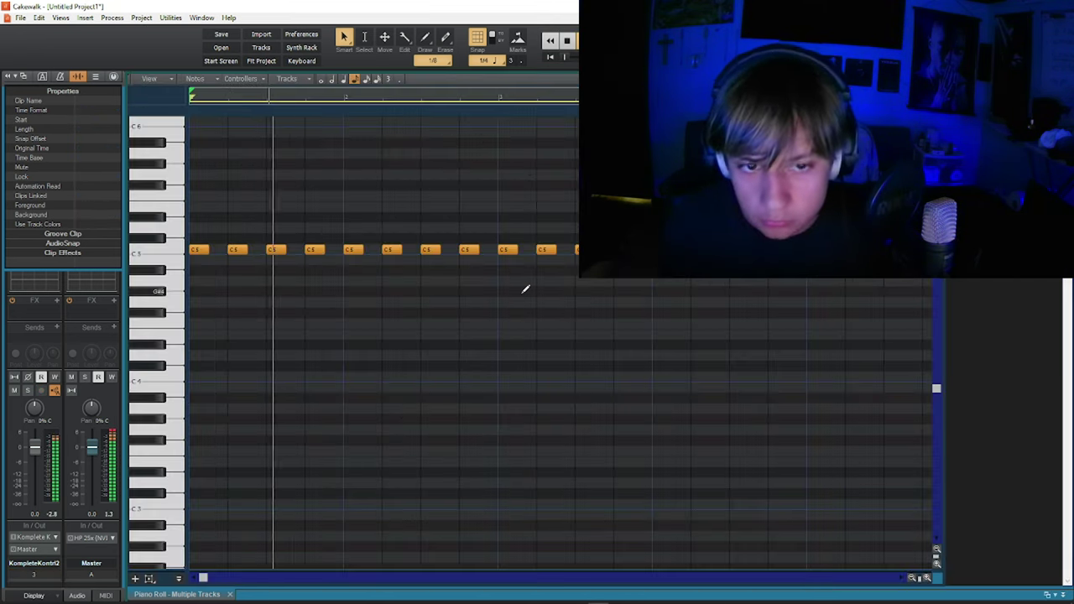
key(d)
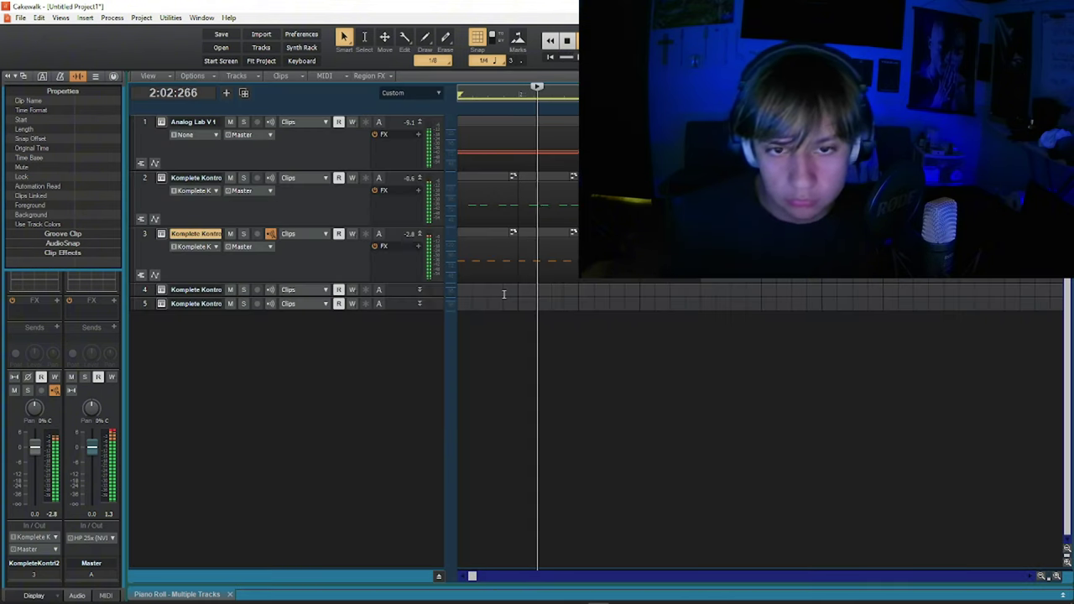
Add ValhallaRoom to track 3 with mix at about 32.7 %, predelay at 0.0 ms and decay at 0.10 s.
click(418, 246)
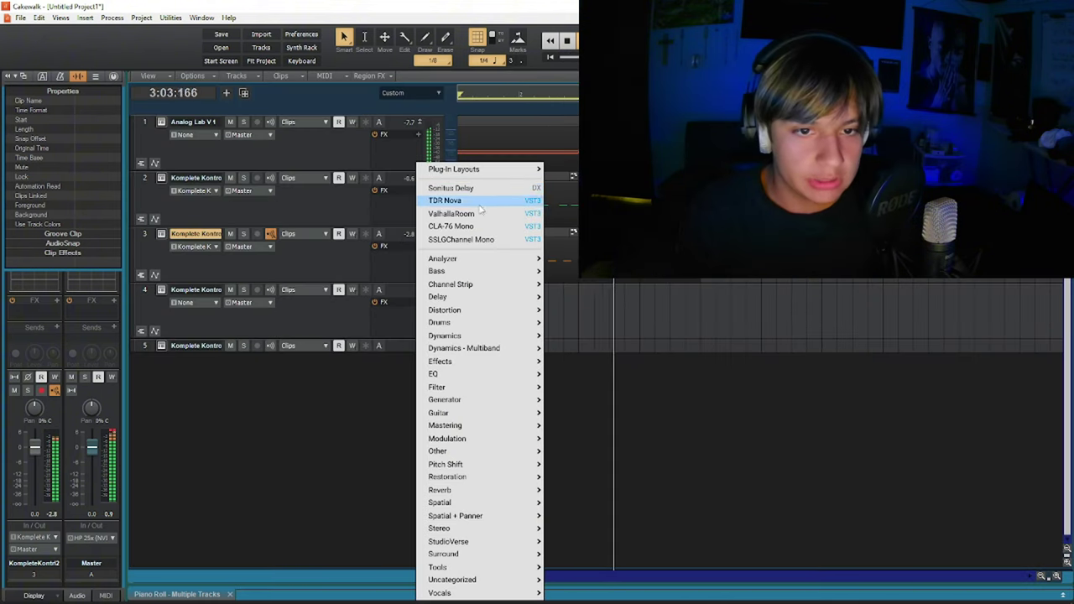
click(479, 217)
drag(170, 297, 219, 375)
drag(255, 327, 257, 381)
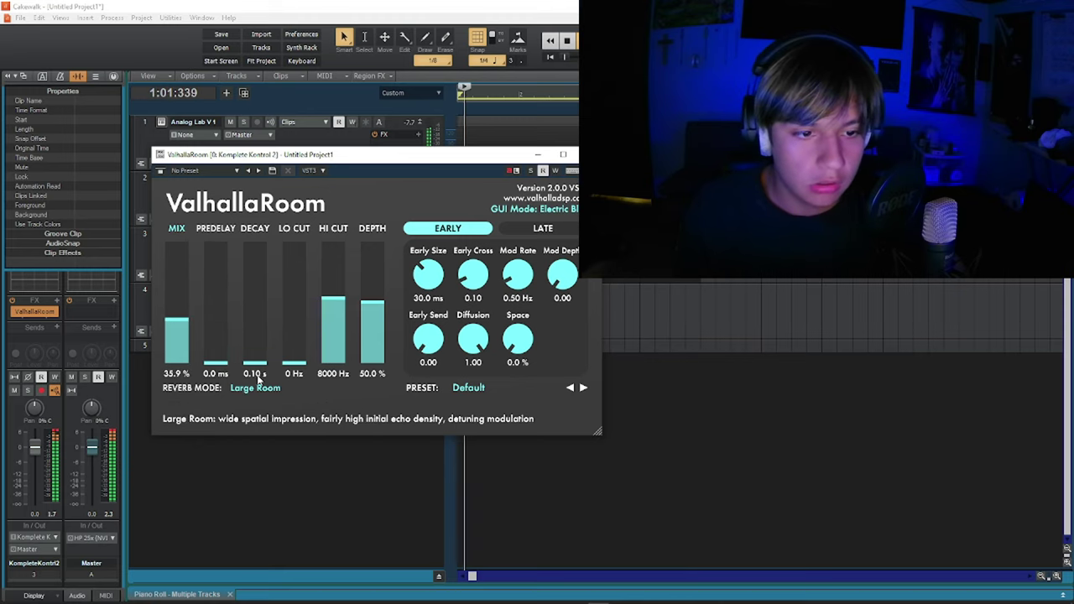
drag(174, 320, 174, 328)
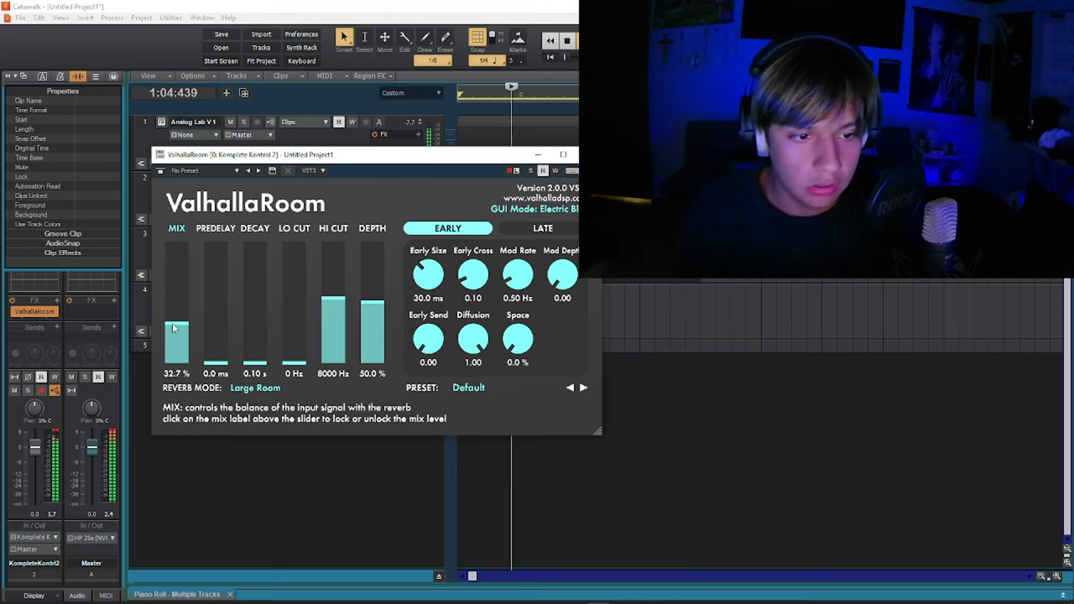
click(588, 155)
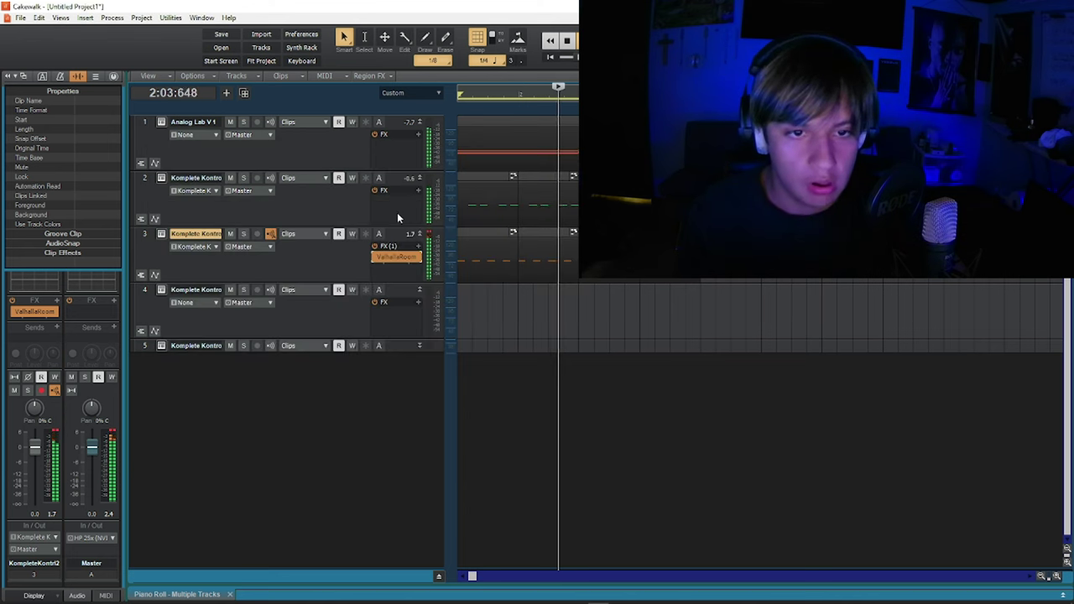
Copy ValhallaRoom from track 3 to track 2, raise its mix, and lower the mix of track 2's ValhallaVintageVerb.
drag(398, 257, 387, 213)
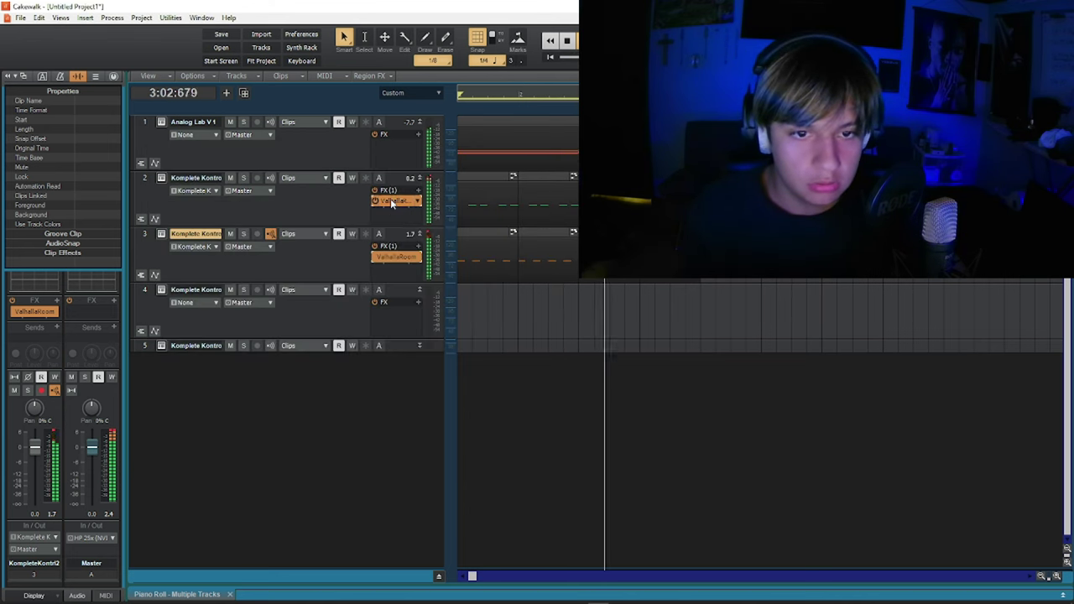
double_click(390, 199)
drag(179, 288, 178, 273)
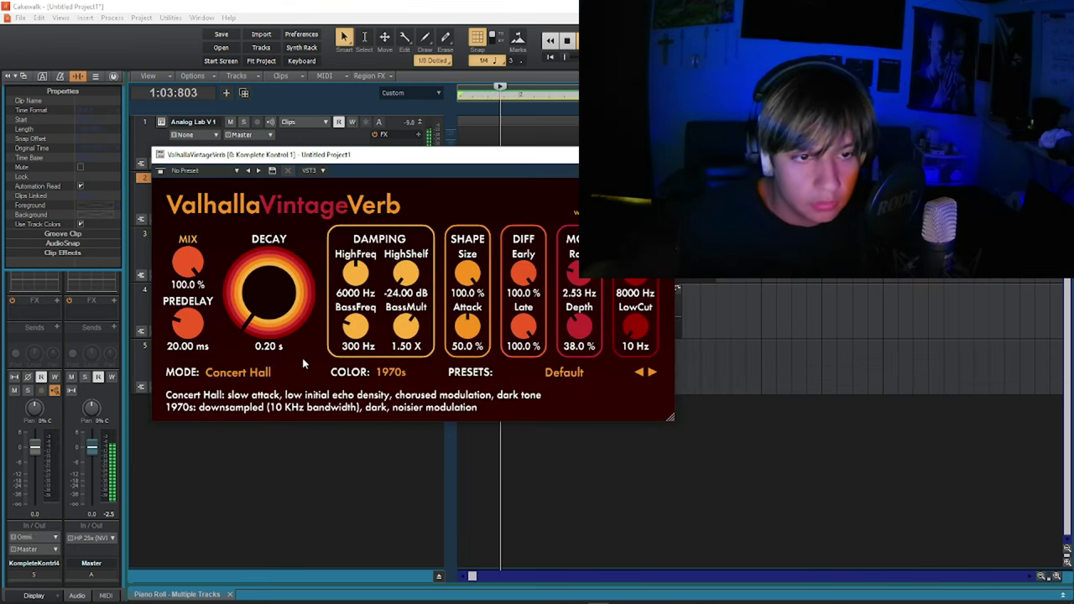
mouse_move(190, 270)
mouse_down()
mouse_move(218, 383)
mouse_move(192, 287)
mouse_up()
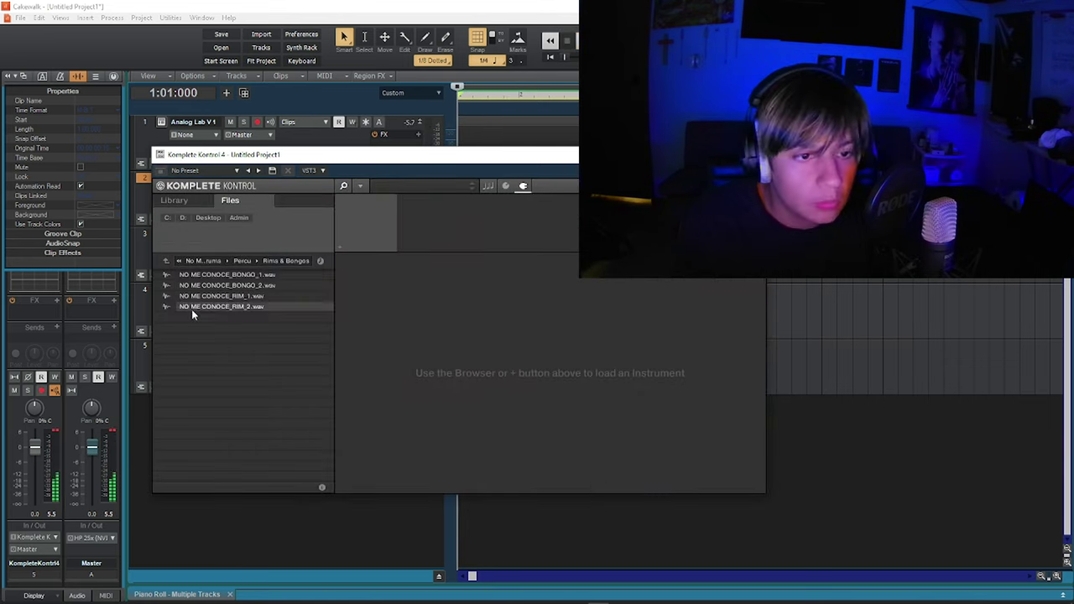
Load NO ME CONOCE_BONGO_1.wav into the Komplete Kontrol 4 sampler and adjust its envelope type.
double_click(220, 275)
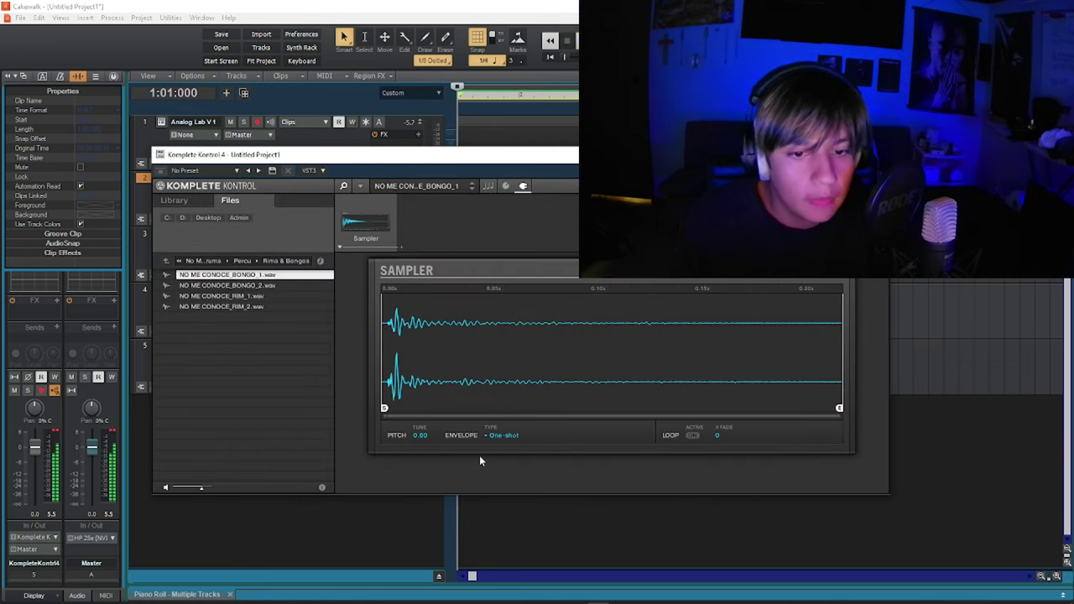
click(497, 436)
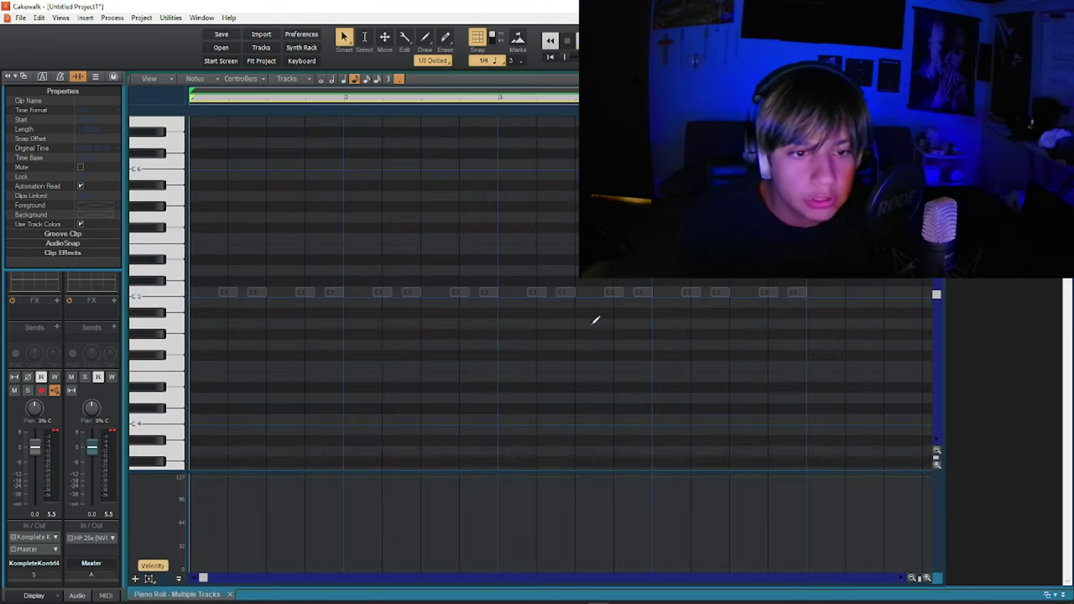
key(space)
click(220, 290)
key(ctrl+z)
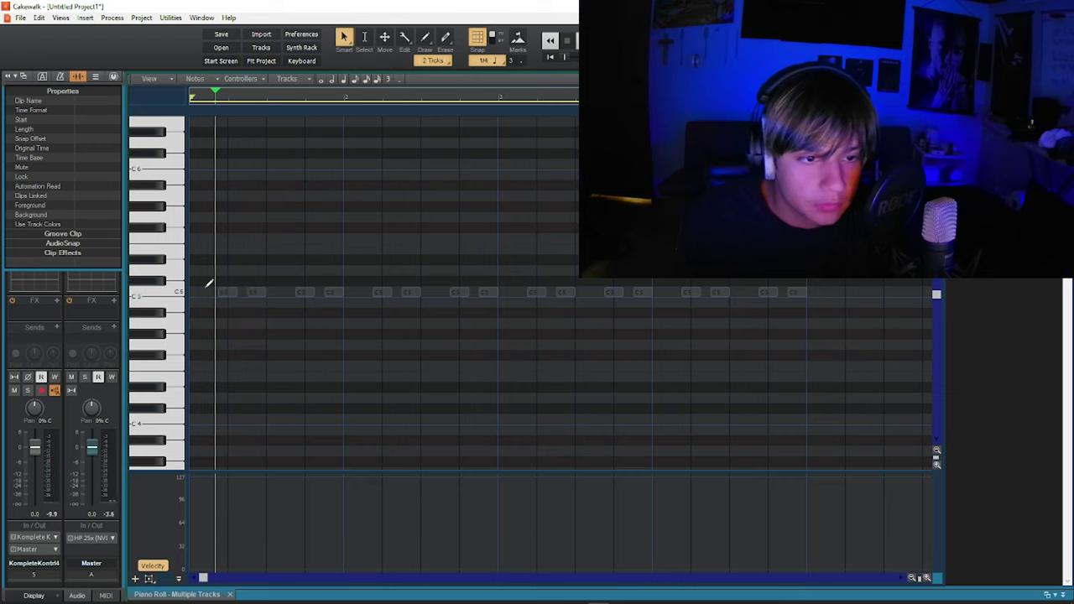
Draw a quarter-note C5 on beat 1, split it into two sixteenths and an eighth, and play from the start.
mouse_move(195, 289)
mouse_down()
mouse_move(241, 291)
mouse_move(232, 294)
mouse_up()
key(ctrl+a)
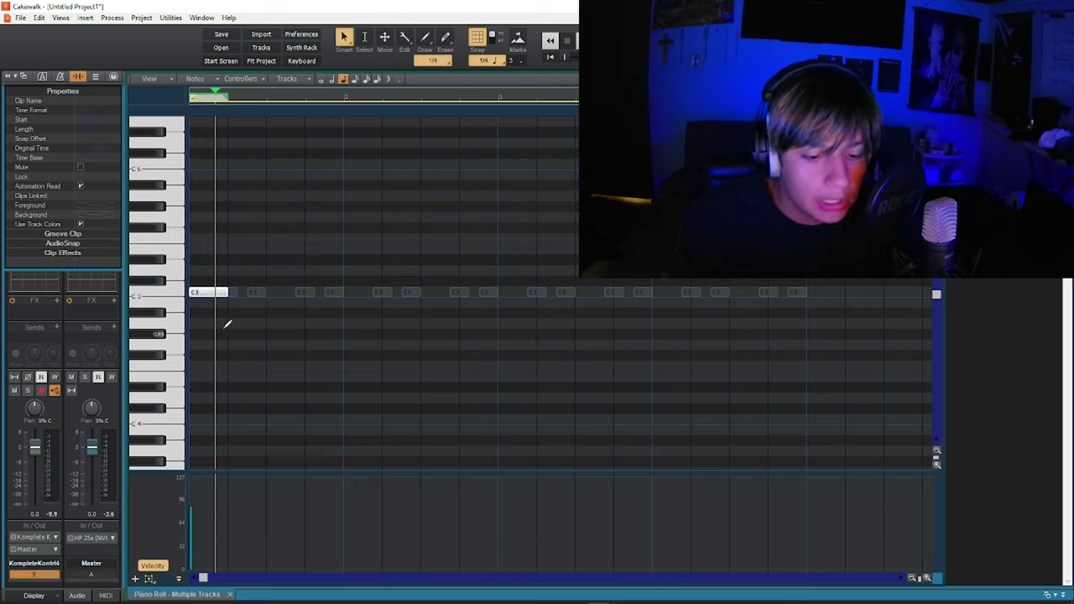
key(shift+s)
key(w)
key(space)
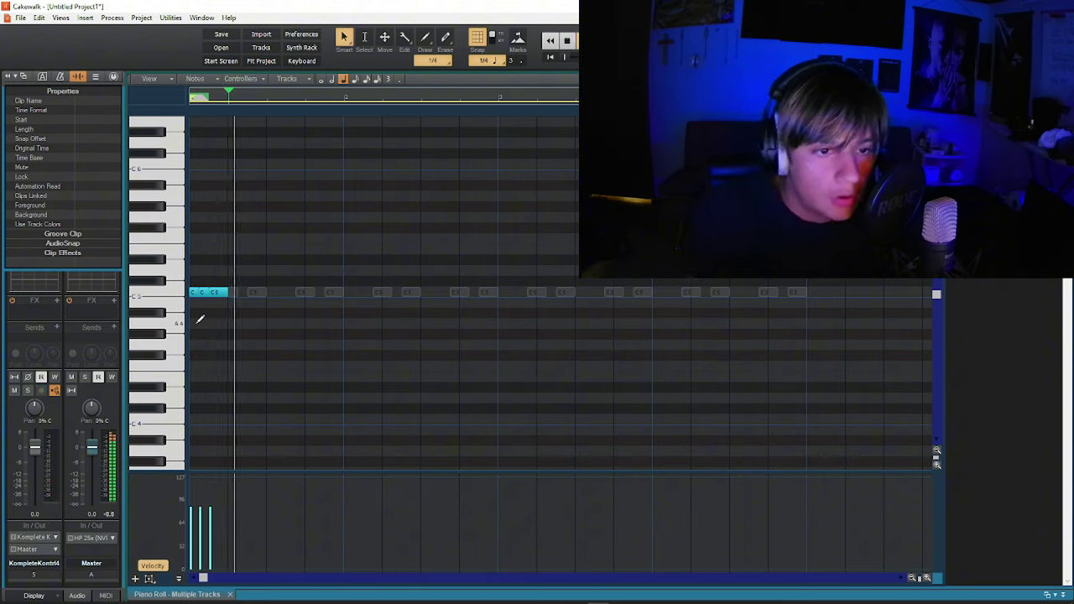
Erase the two sixteenth notes, copy the remaining eighth-note C5 to the offbeat of beat 3, and play the result.
drag(196, 294, 201, 291)
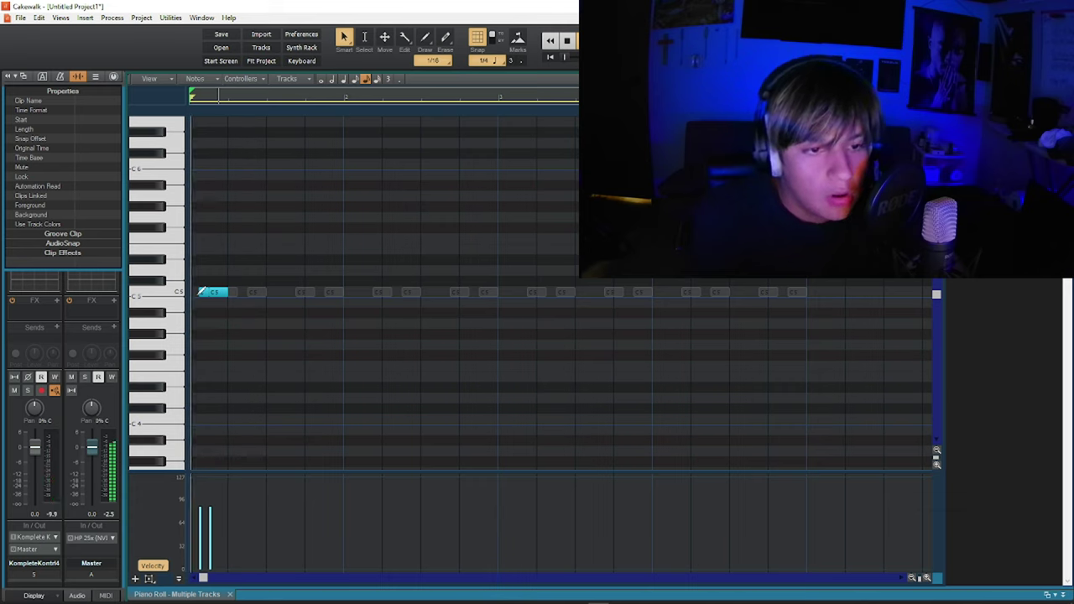
right_click(202, 291)
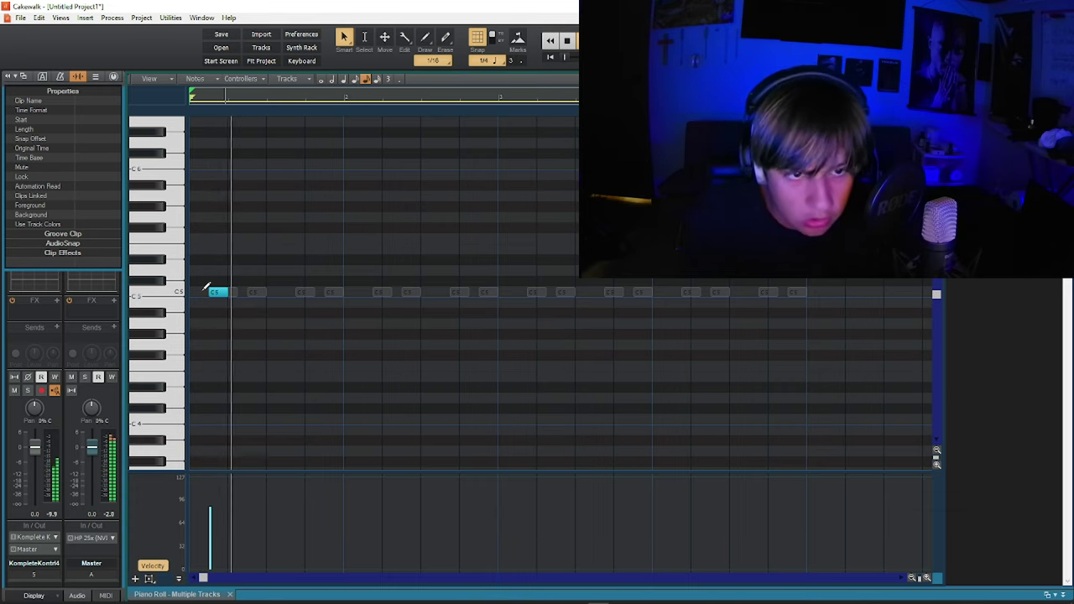
key(space)
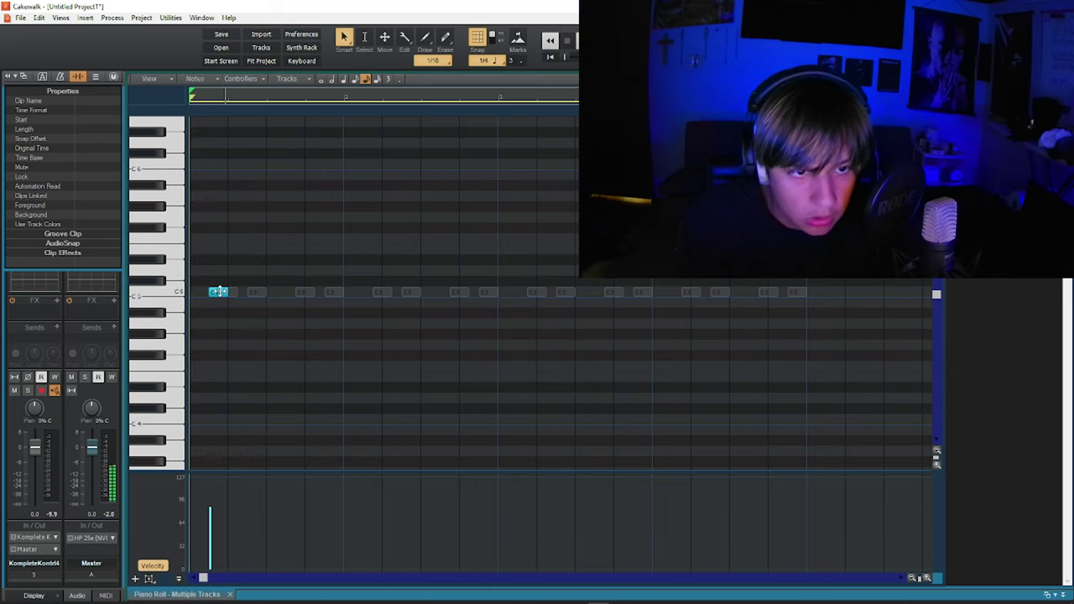
drag(219, 291, 277, 297)
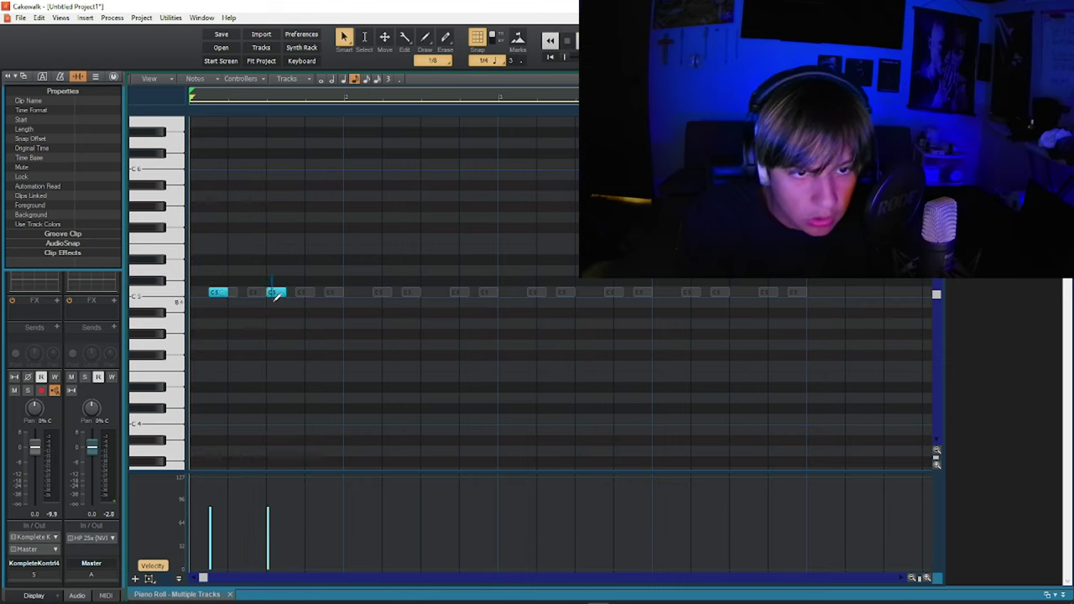
key(space)
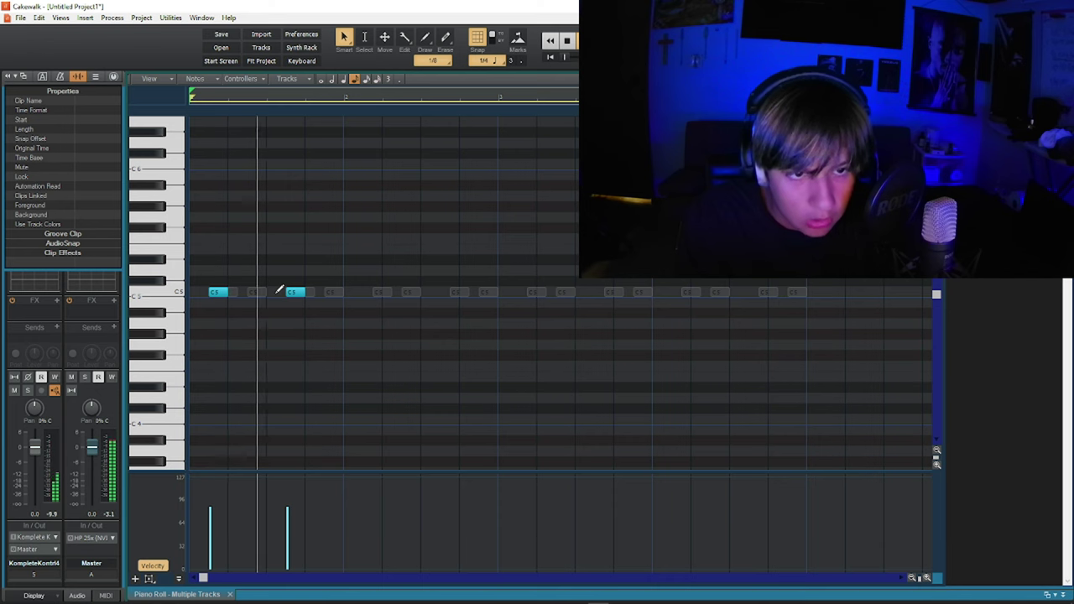
Extend the track 5 bongo clip to fill bar 1, duplicate it along the track, and play the result.
key(d)
key(space)
right_click(473, 362)
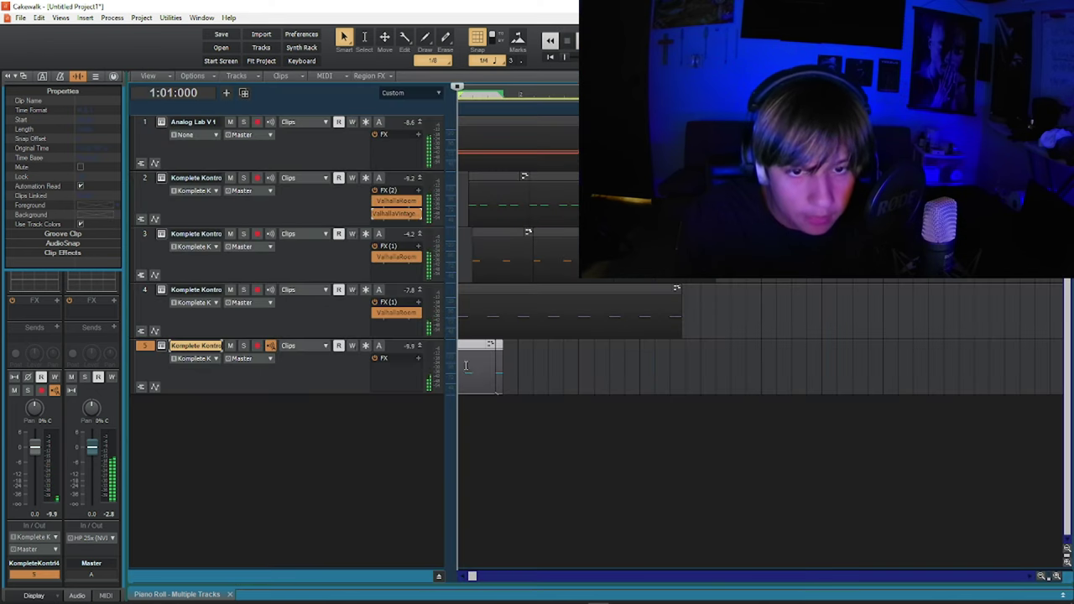
click(507, 192)
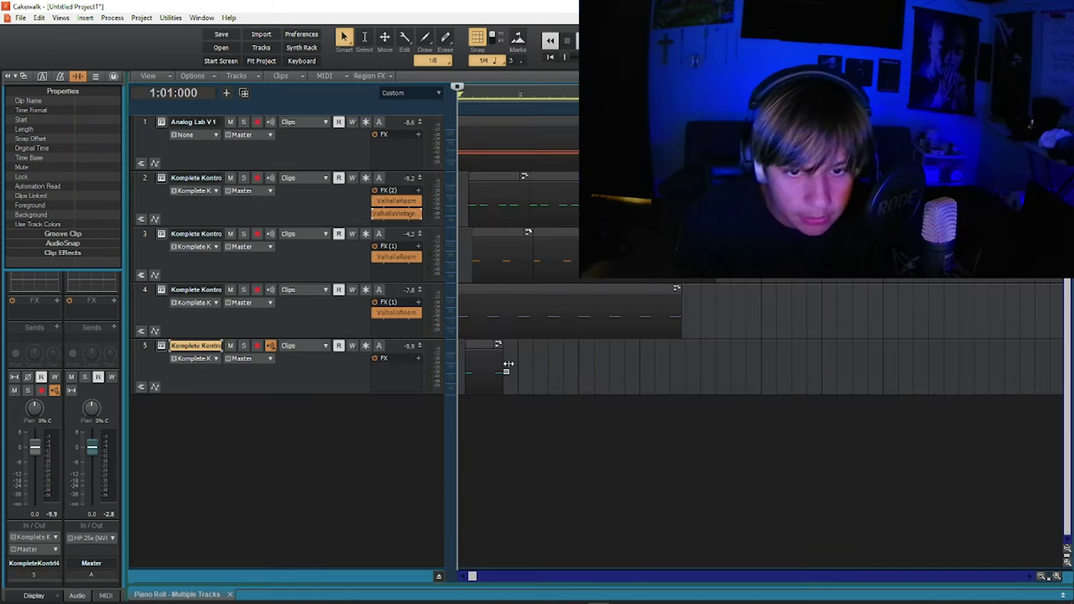
double_click(469, 367)
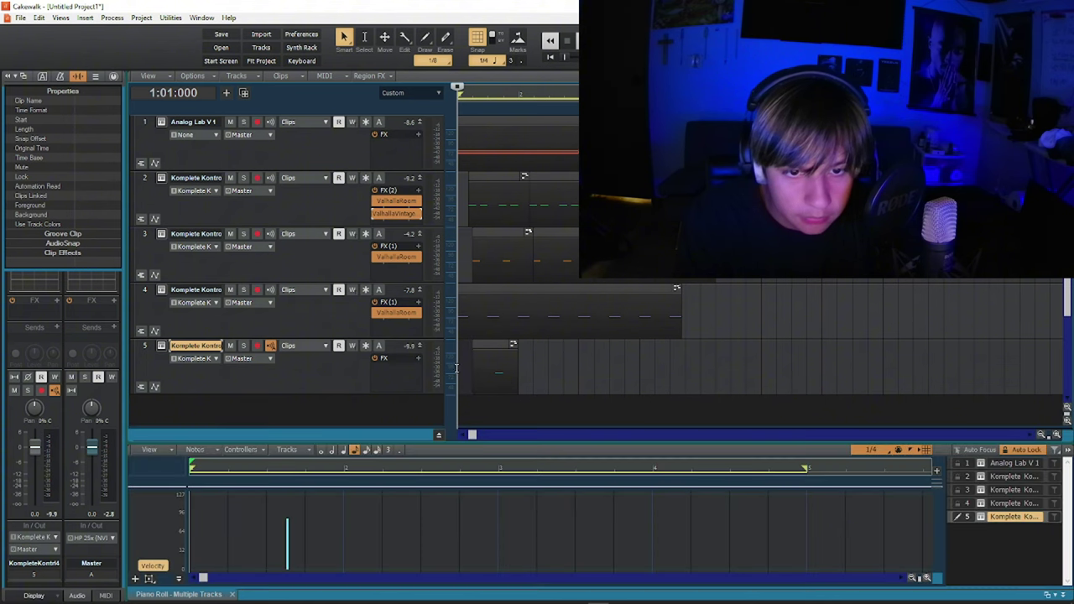
key(ctrl+d)
key(ctrl+d)
key(ctrl+d)
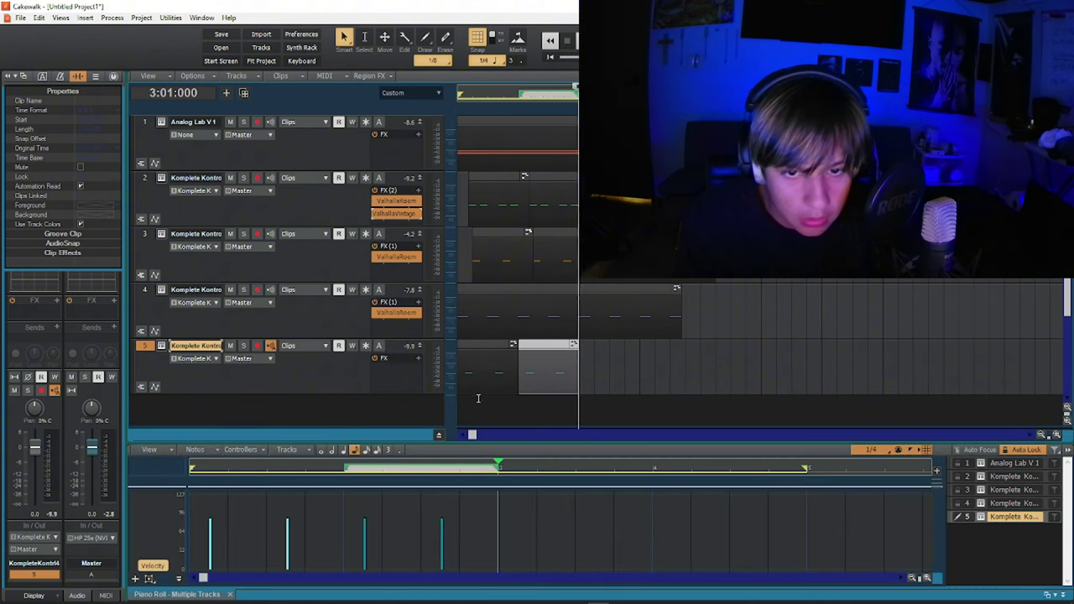
key(space)
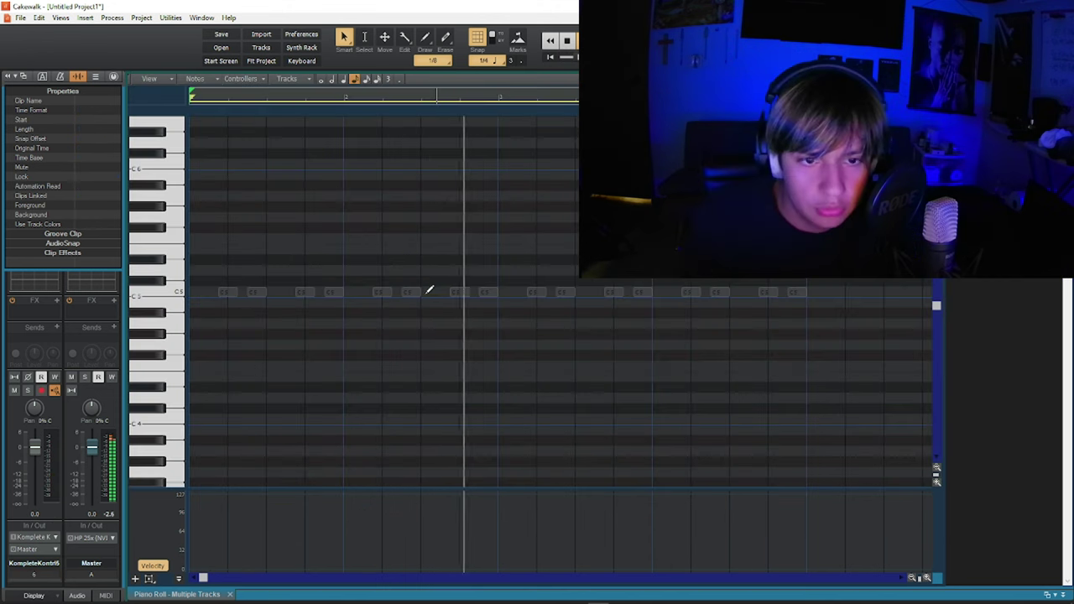
Draw half-note C5s on beat 3 of bars 2 and 4 for Komplete Kontrol 5.
drag(428, 291, 503, 288)
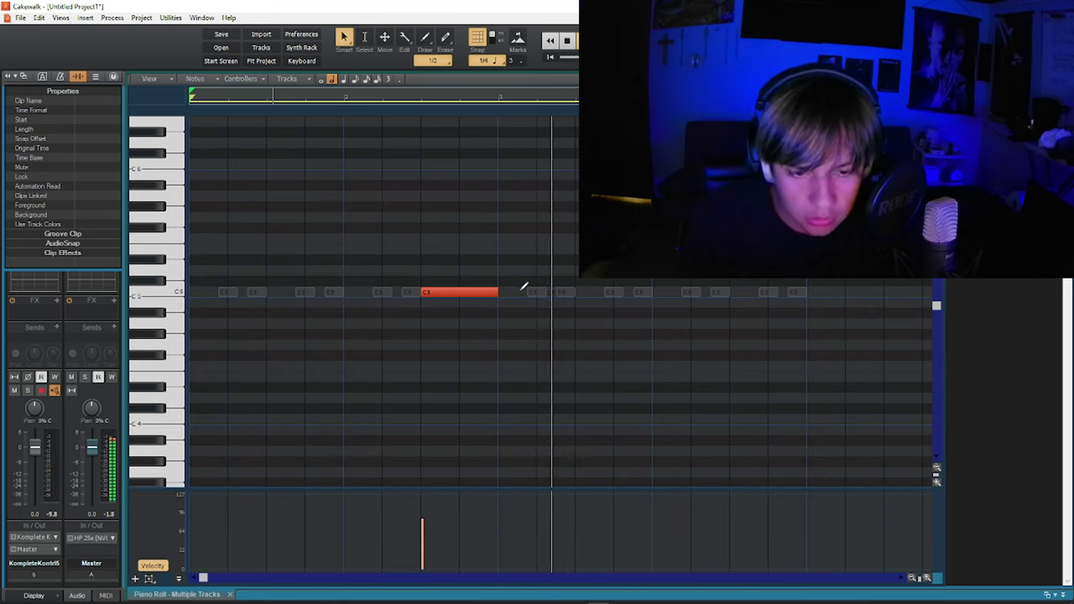
click(734, 291)
key(d)
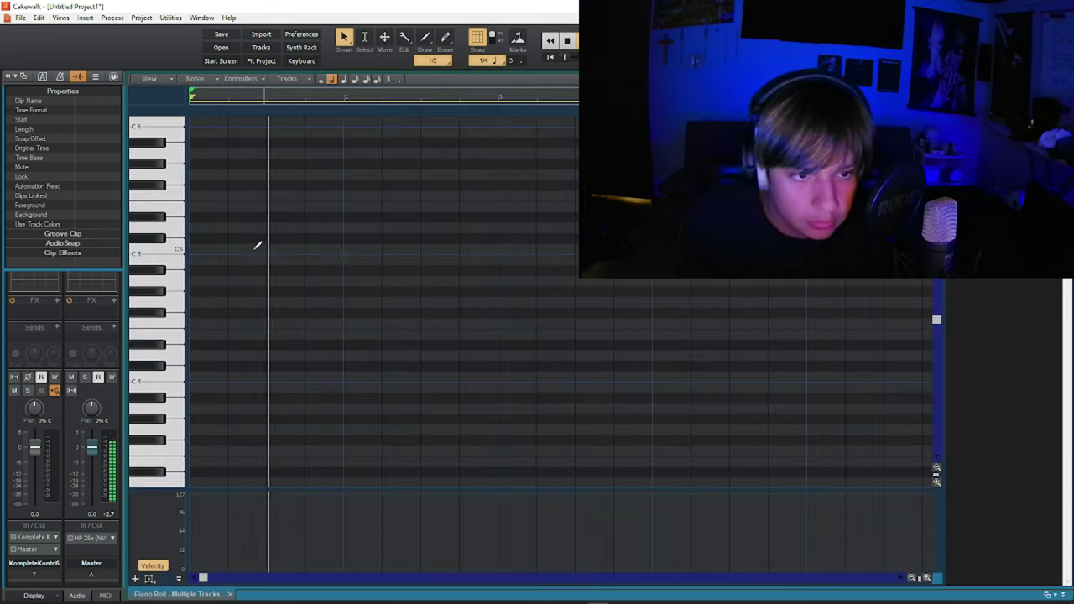
Place an eighth-note C5 on the offbeat of beat 2 for Komplete Kontrol 6 and adjust its velocity during playback.
click(256, 248)
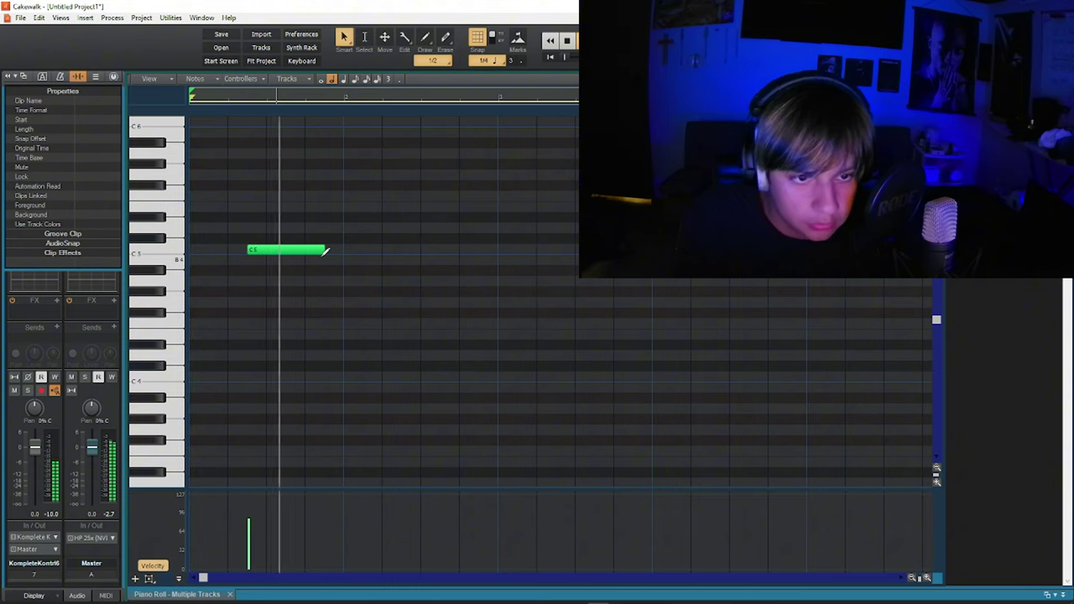
mouse_move(286, 250)
mouse_down()
mouse_move(266, 251)
mouse_move(302, 249)
mouse_move(268, 249)
mouse_up()
click(239, 526)
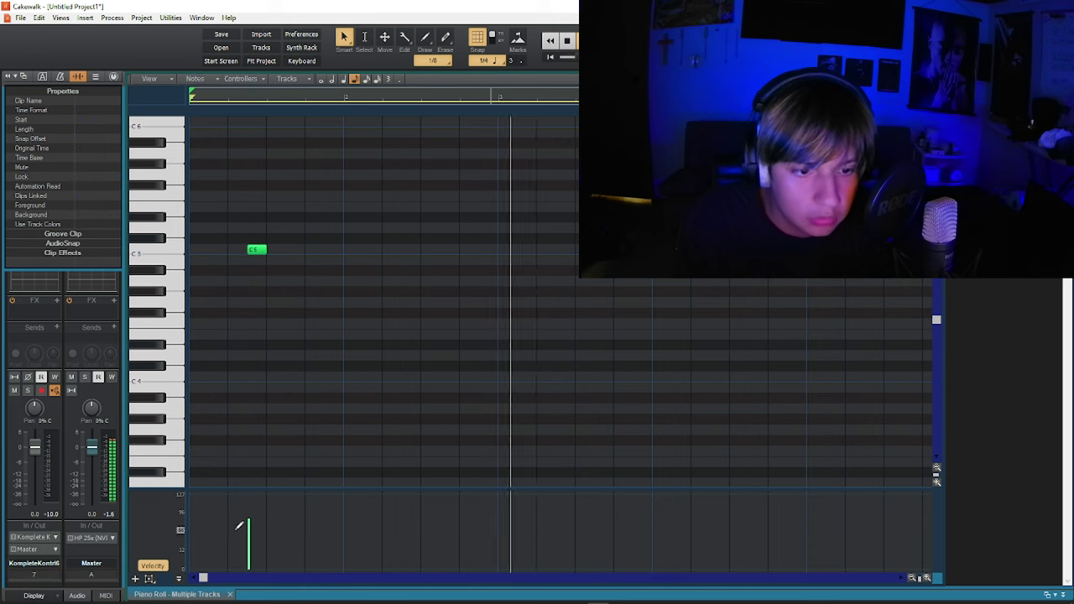
drag(235, 528, 250, 535)
key(space)
key(space)
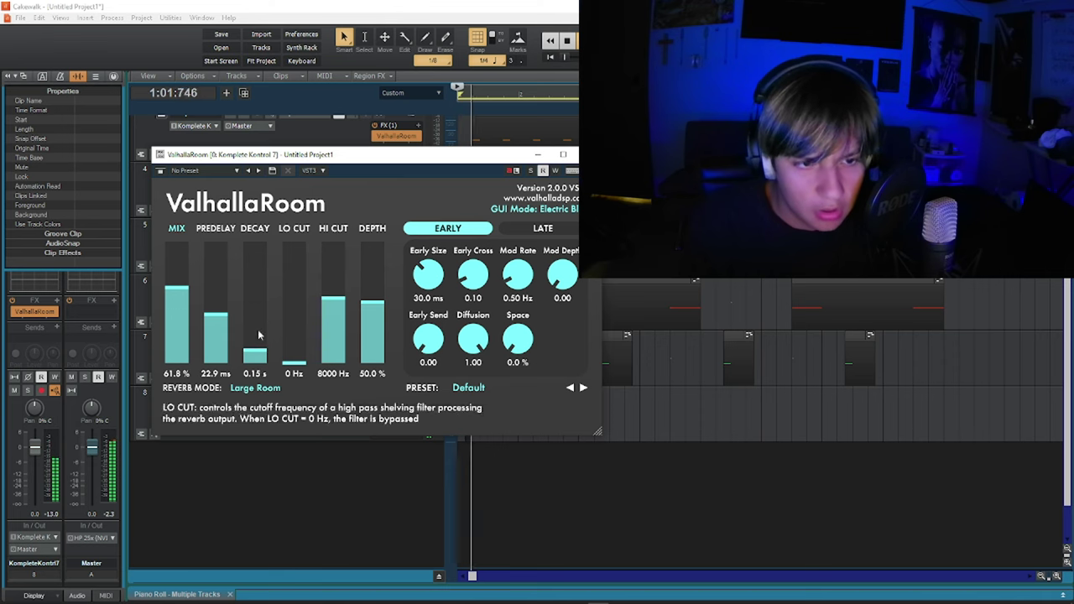
Adjust the predelay of Komplete Kontrol 7's ValhallaRoom, audition it, and close the plug-in window.
click(217, 331)
key(space)
key(space)
click(588, 156)
Adjust the velocity of Komplete Kontrol 7's C5 on the offbeat of beat 1 and play it back.
key(d)
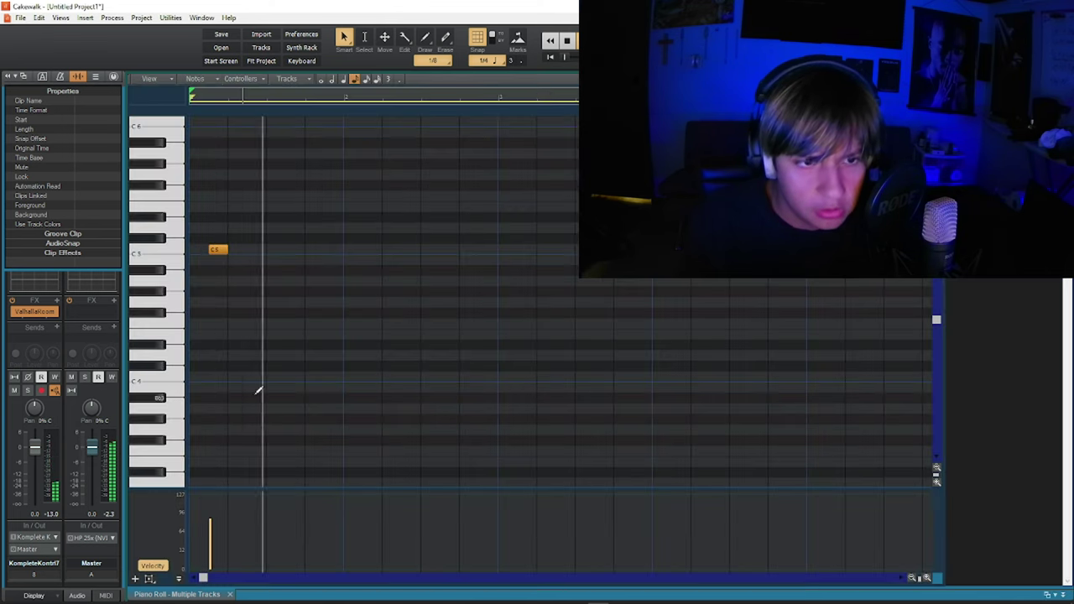
drag(204, 534, 228, 540)
key(space)
key(space)
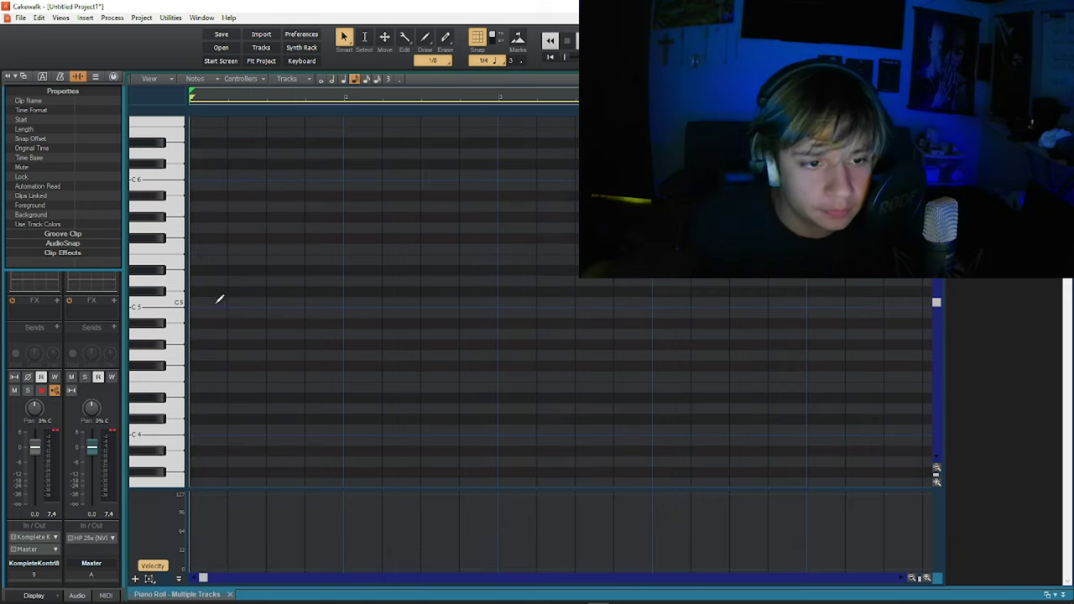
Draw a C5 on beat 4 of bar 1 for Komplete Kontrol 8 during playback.
key(space)
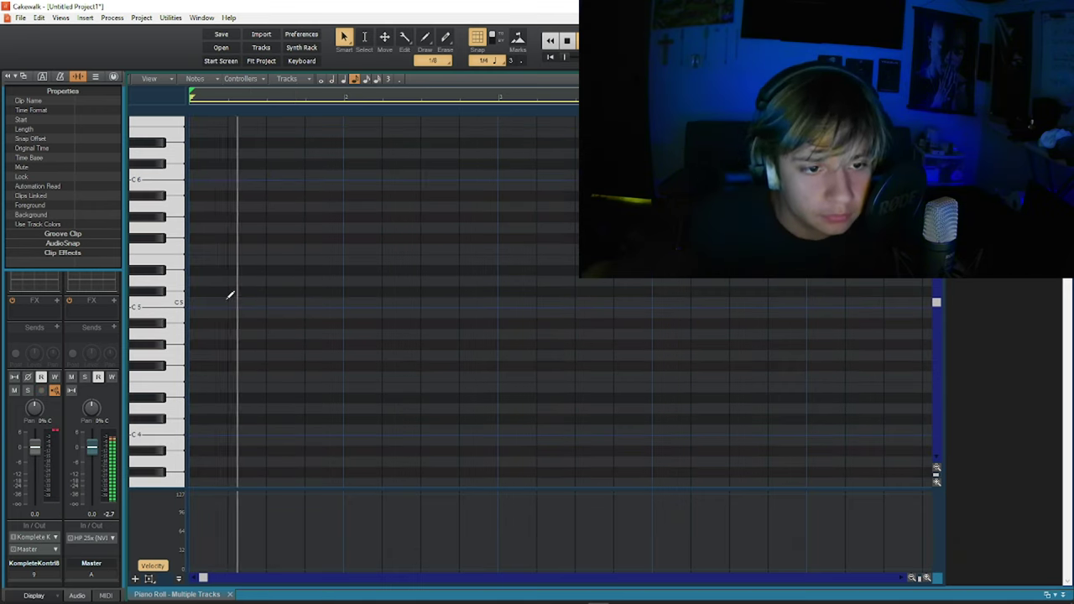
drag(304, 300, 341, 303)
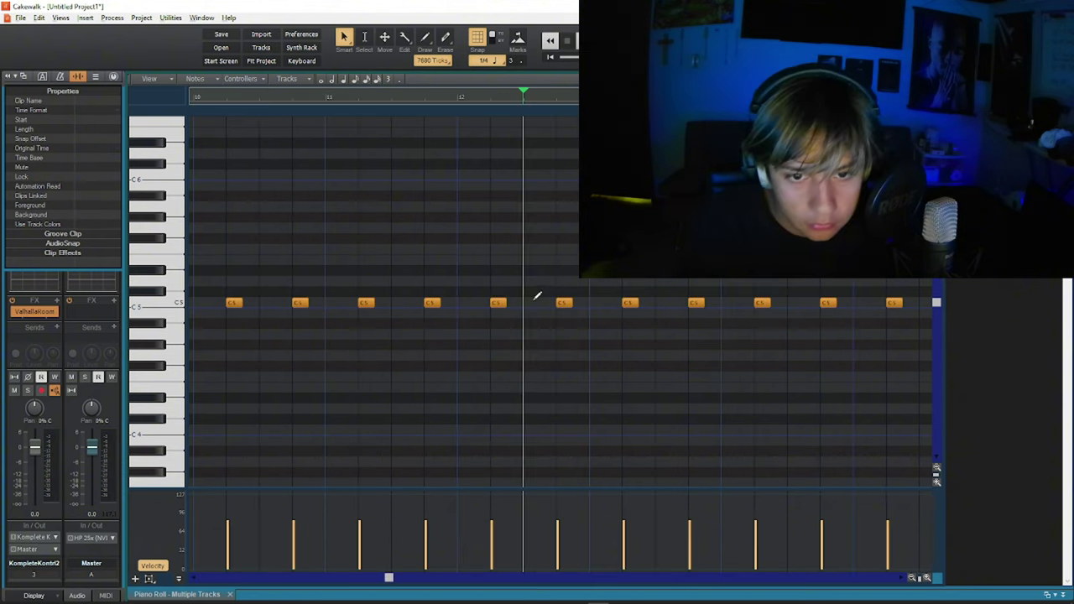
click(528, 302)
click(535, 302)
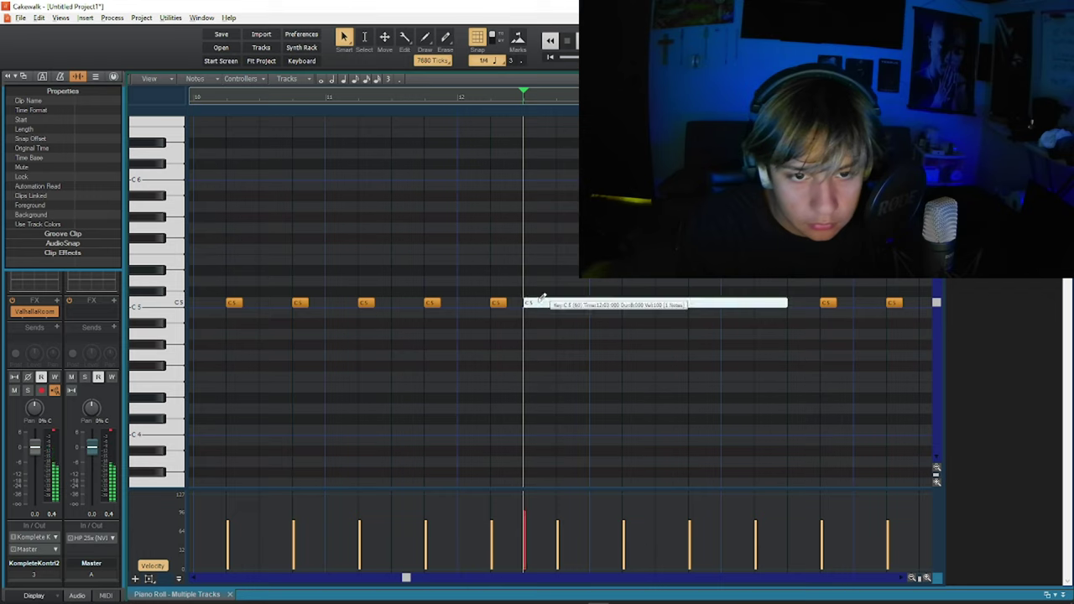
key(Delete)
Build a roll of three consecutive eighth-note C5s from beat 3 of bar 12 for Komplete Kontrol 2 and play it.
click(502, 303)
key(ctrl+d)
key(ctrl+d)
key(ctrl+d)
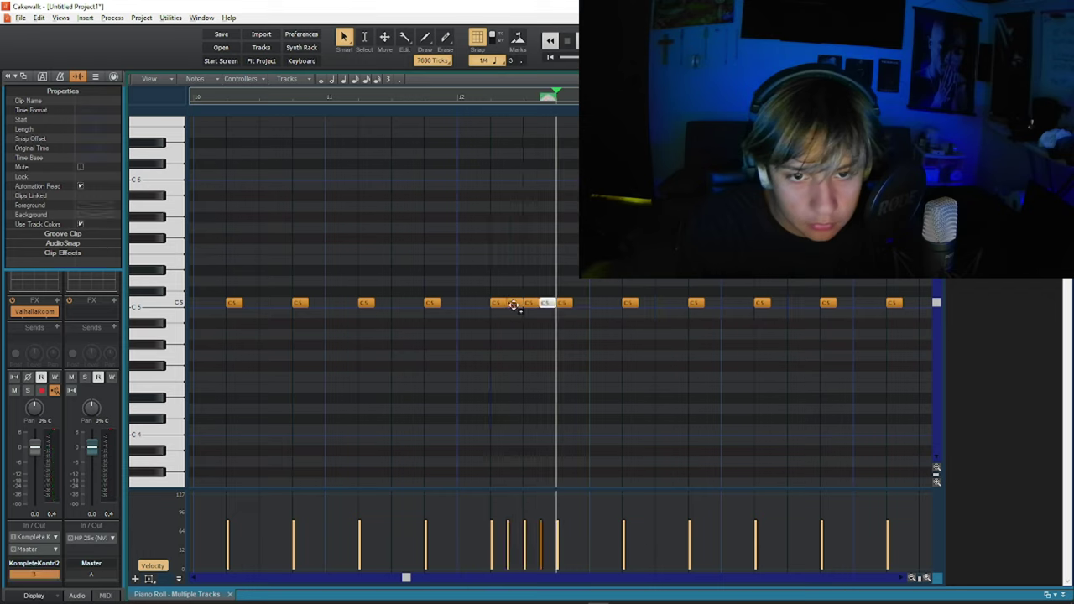
click(564, 303)
key(ctrl+v)
click(526, 269)
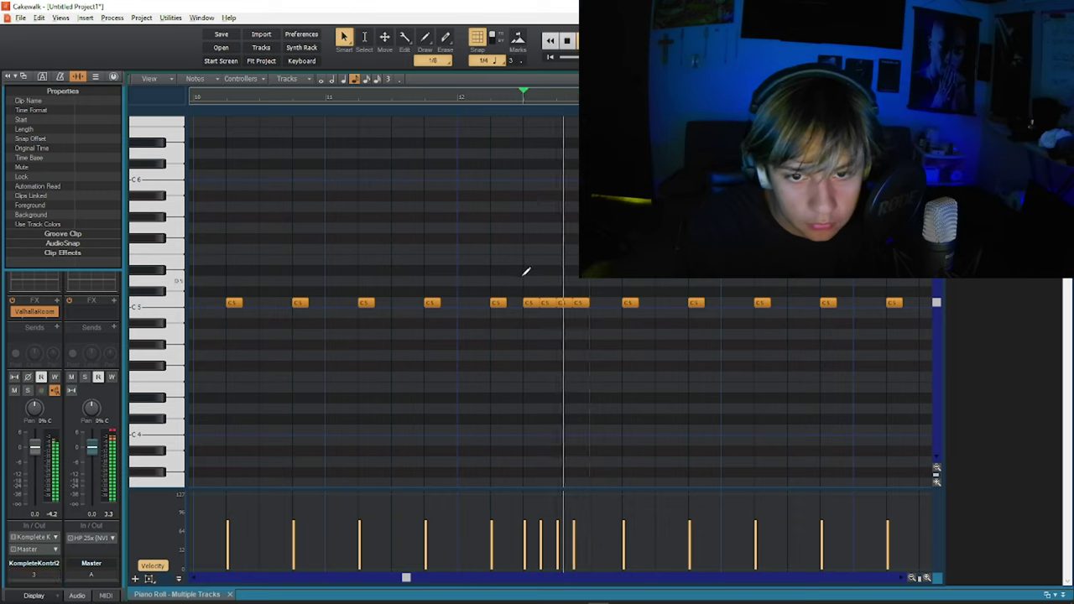
click(523, 273)
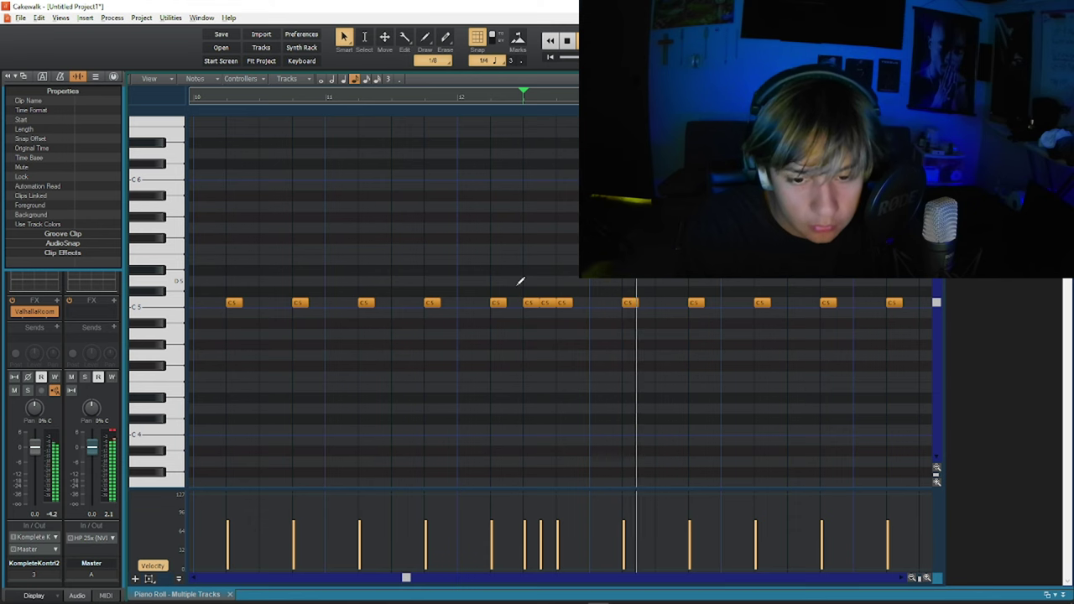
key(space)
key(space)
Draw an eighth-note arpeggio of B3, D4, F#4, D4, B3, F#4 and A3 after the first A3, one note per beat over bars 1-2.
key(d)
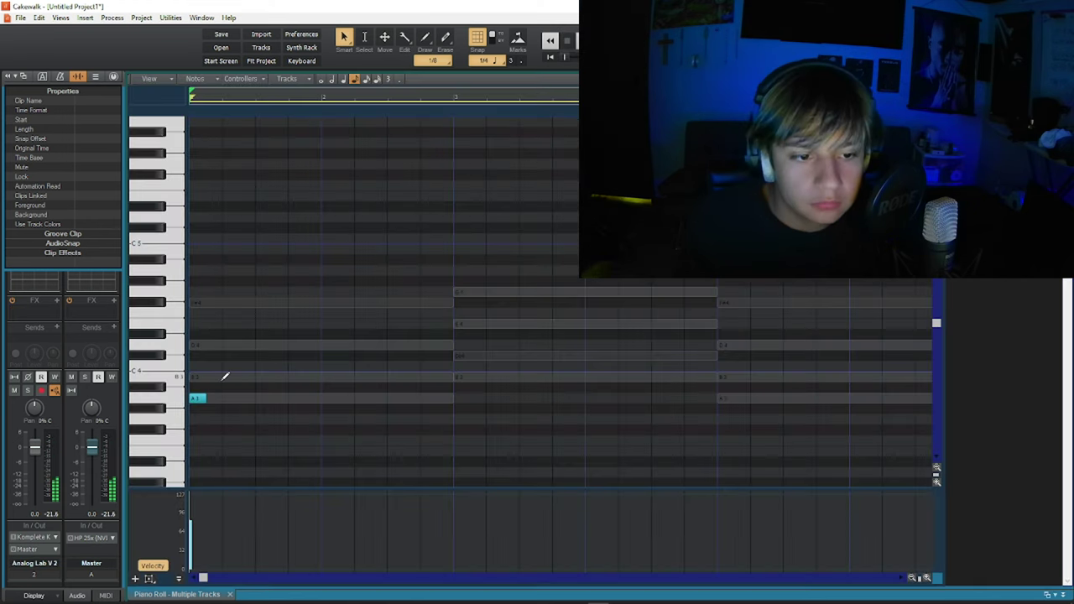
click(257, 344)
click(289, 302)
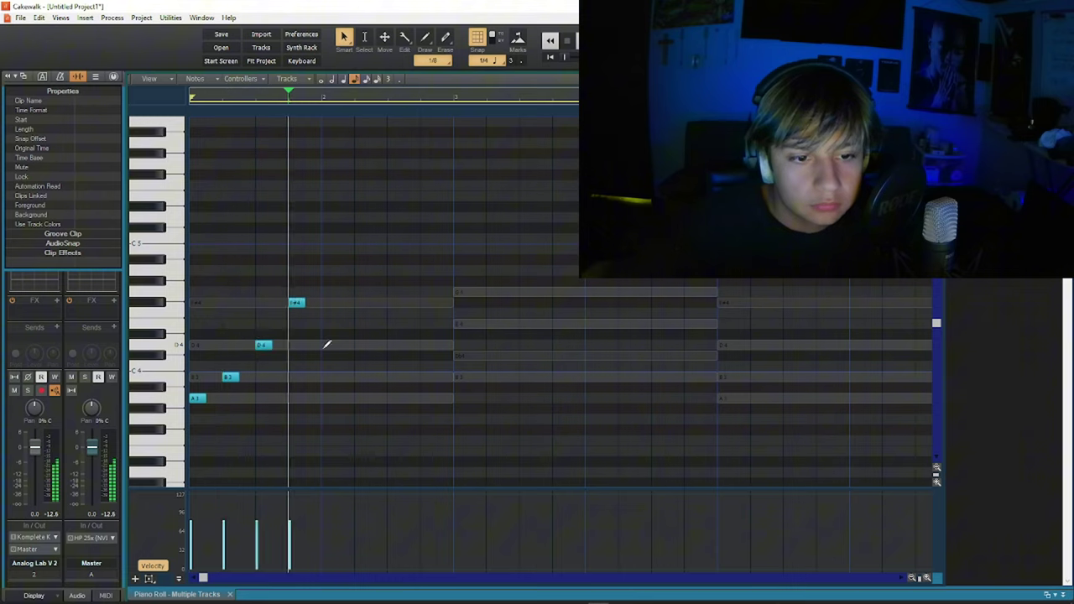
click(324, 344)
click(357, 376)
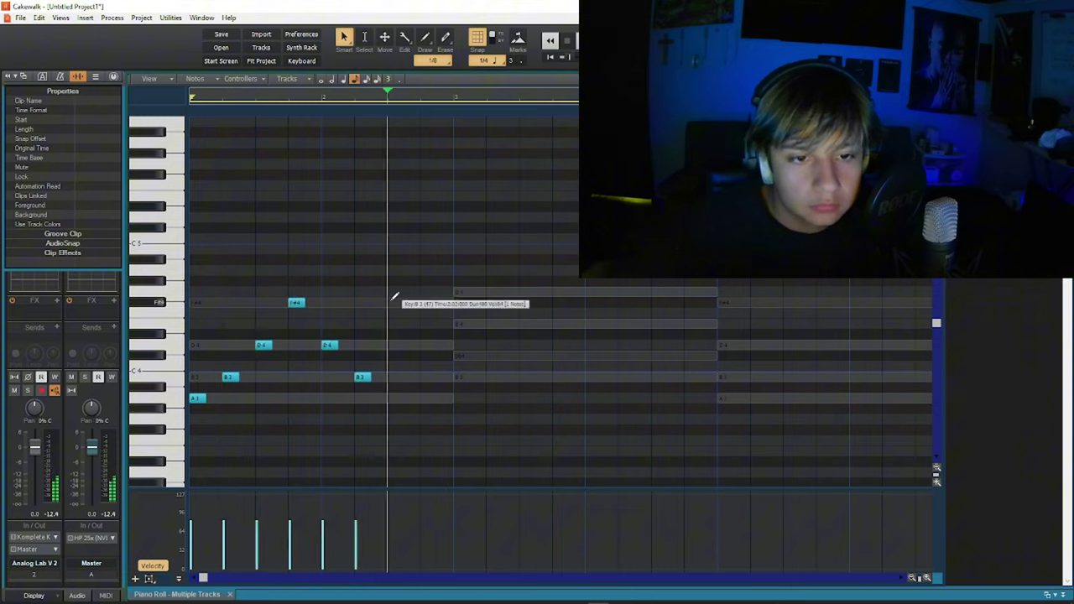
click(422, 397)
Duplicate the two-bar Analog Lab V 2 arpeggio into bar 3 and raise the copied A3 to B3.
key(ctrl+a)
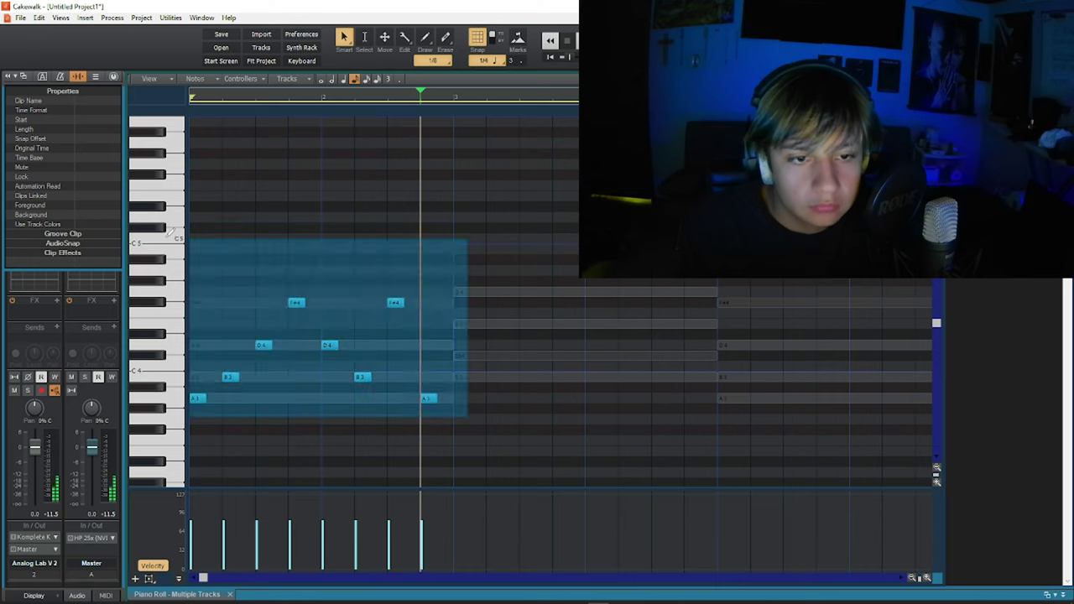
key(ctrl+d)
drag(451, 395, 468, 374)
click(540, 267)
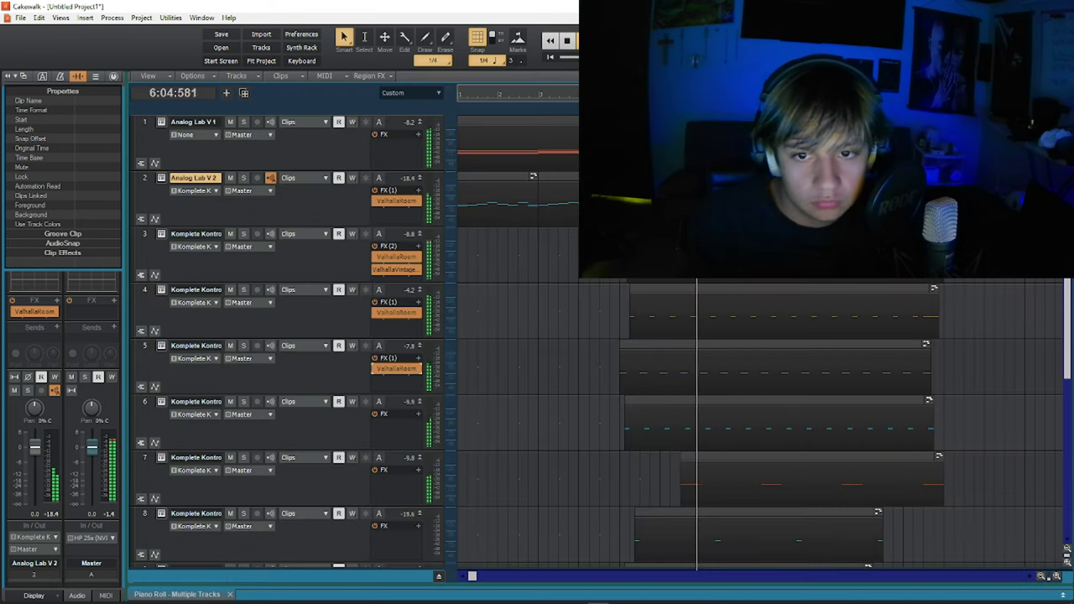
Select the clips on all tracks from bar 5 to the end of bar 12 and duplicate them directly after that section.
scroll(621, 201, down, 1)
click(591, 202)
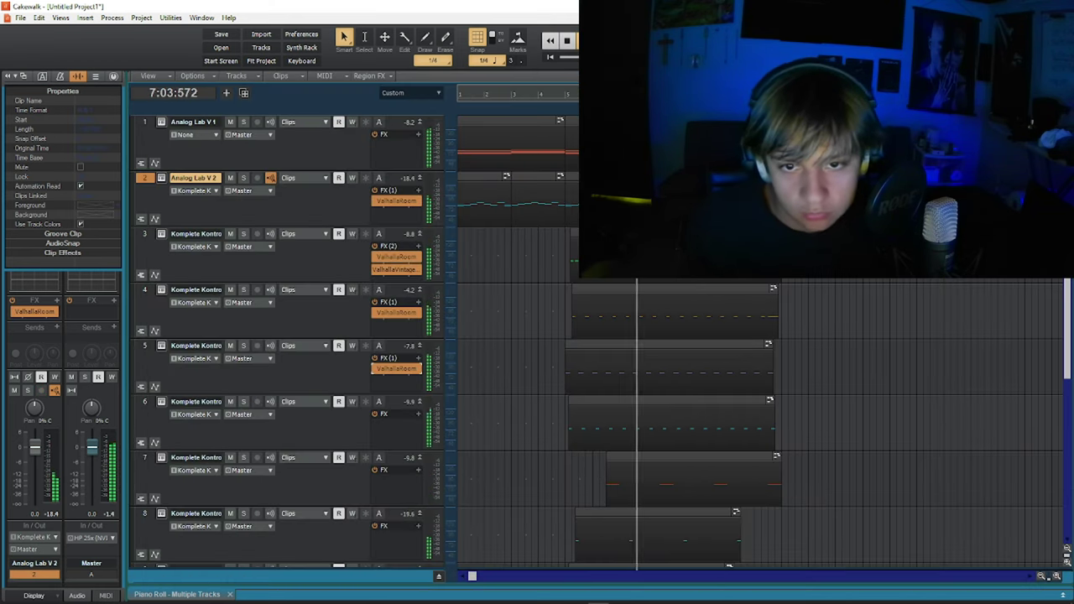
scroll(671, 243, right, 2)
scroll(672, 243, down, 3)
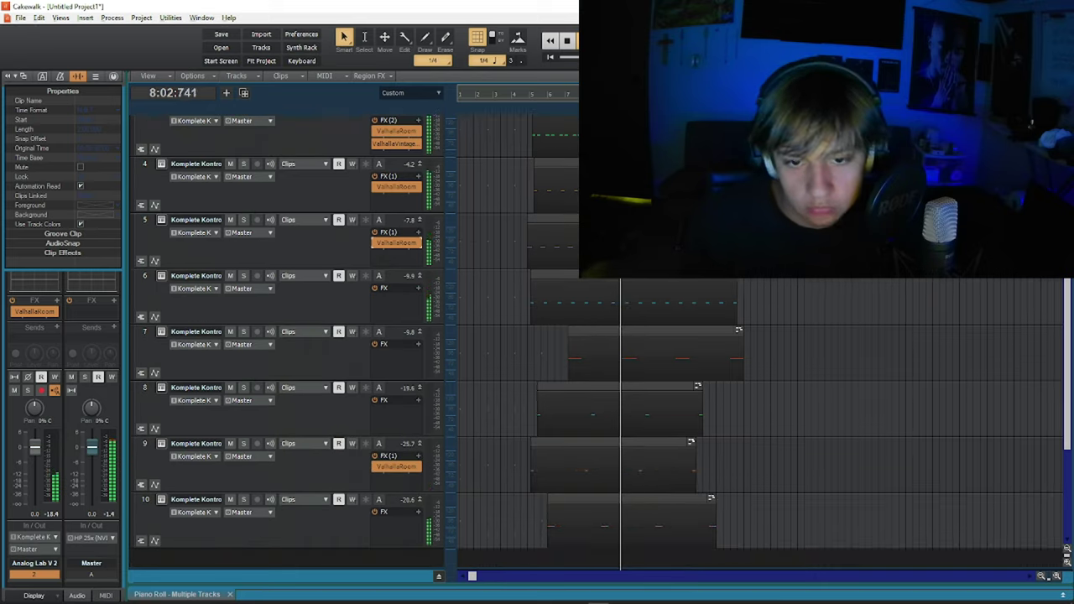
scroll(671, 243, down, 1)
drag(698, 533, 512, 12)
drag(546, 136, 744, 585)
scroll(637, 386, up, 1)
scroll(610, 375, up, 2)
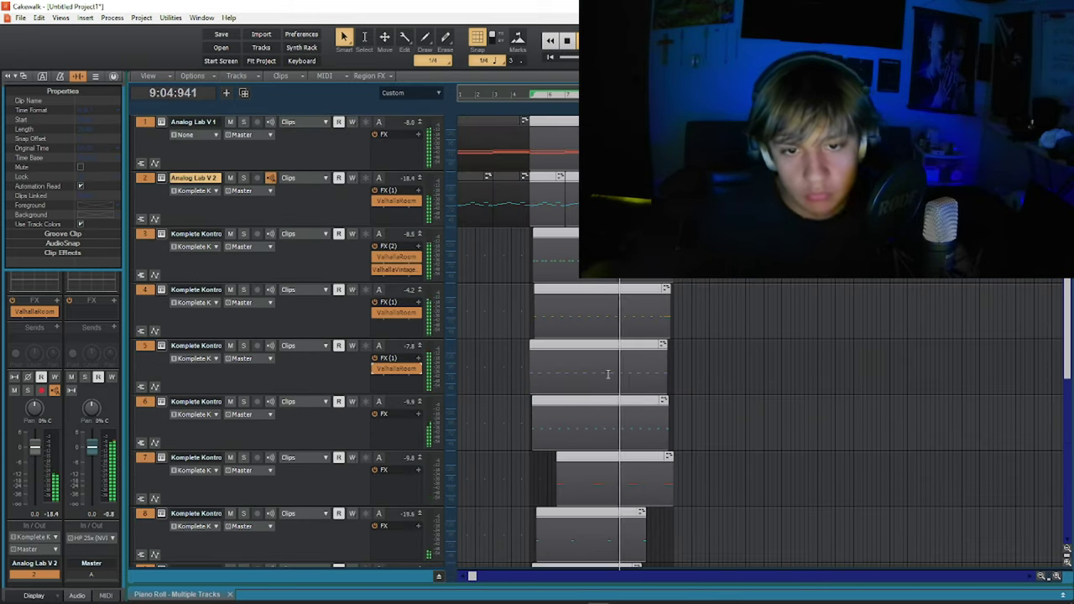
key(ctrl+d)
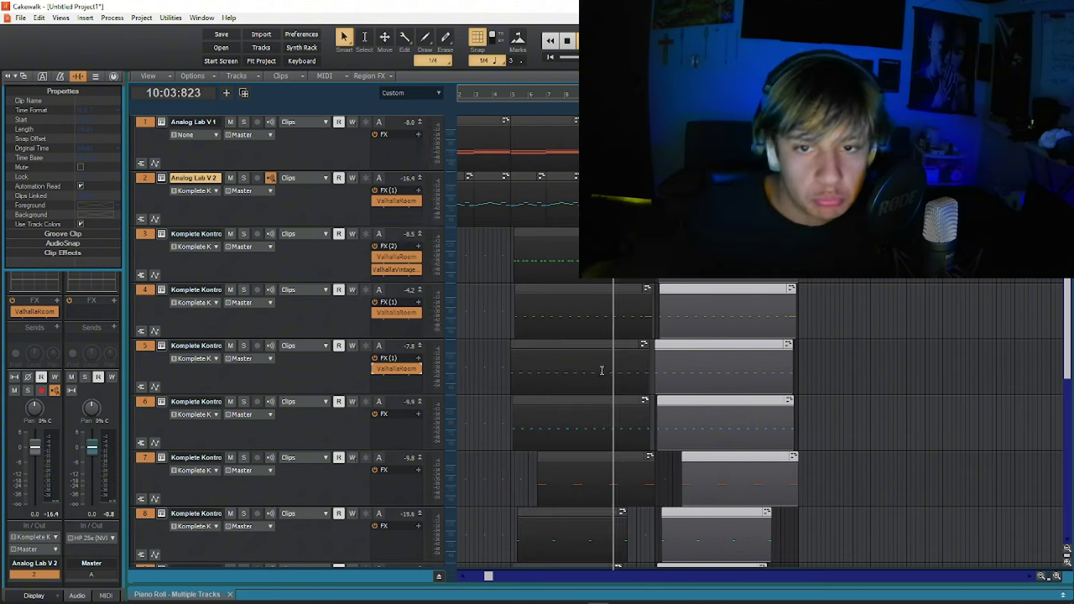
click(445, 37)
click(424, 107)
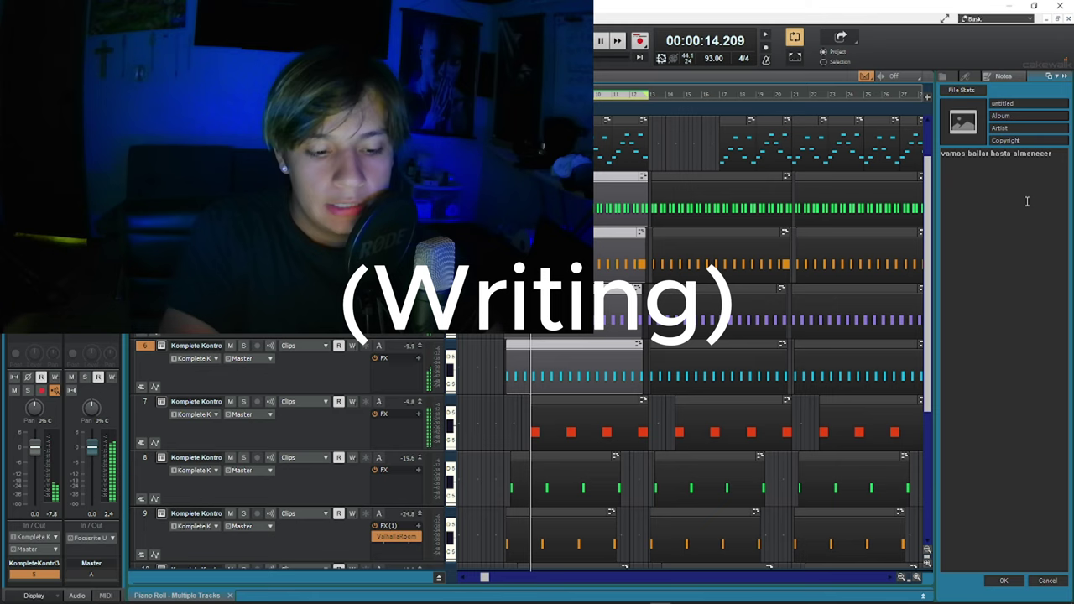
Add the lyrics "si te doy mi corazon prometerias no desparecer contigo quiero crecer" to the project notes.
text(si te doy me prometerias no desparecer)
click(978, 170)
key(BackSpace)
text(i corazon)
click(1018, 199)
text(contigo quiero crecer )
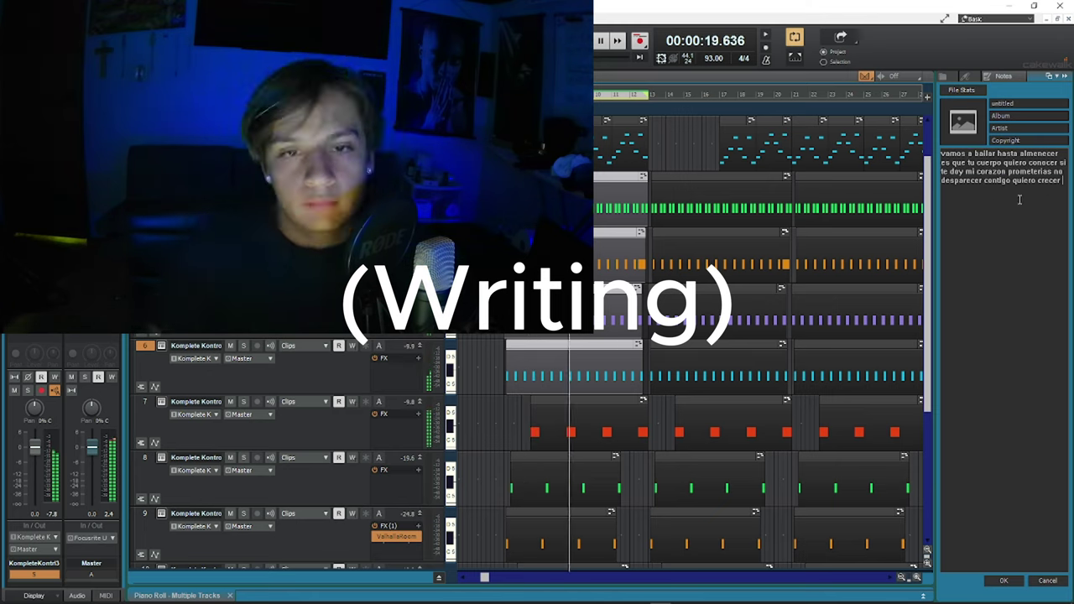
Continue the lyrics from "una vida nacer te quiero hacer mia" through "tu corazon jamas lo quebrare al fin del cielo".
text(una vida nacer te quiero hacer mia no me digas mentiras tu ojos me dan alegria eres muy bonita no gastes tu amor con alguien que no tenia honor yo te doy todo y mas )
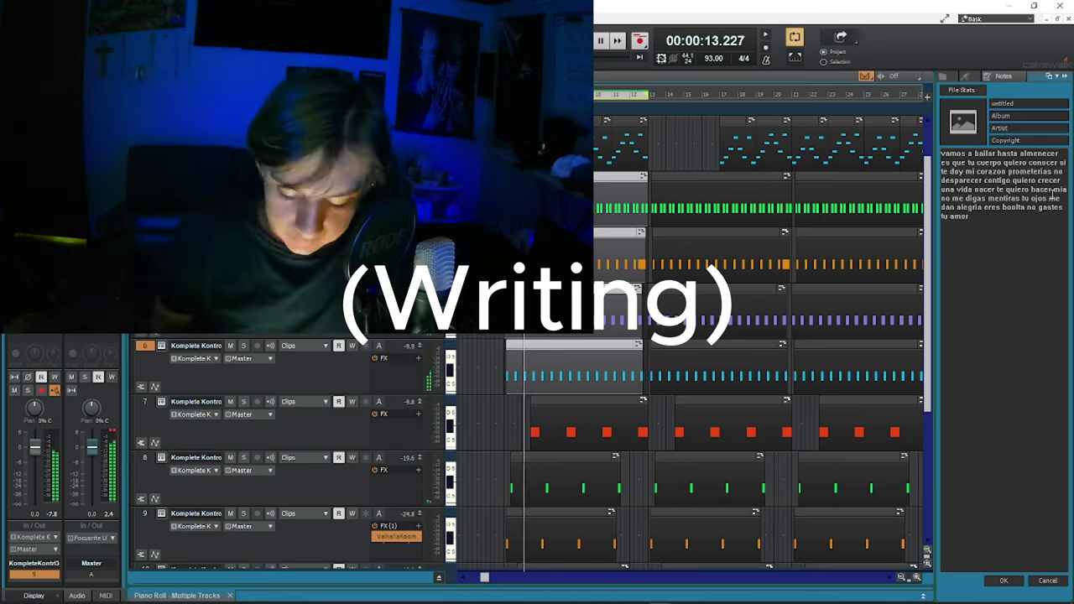
text(tu corazon jamas lo quebrare al fin del cielo asi alli te encuentra a ti)
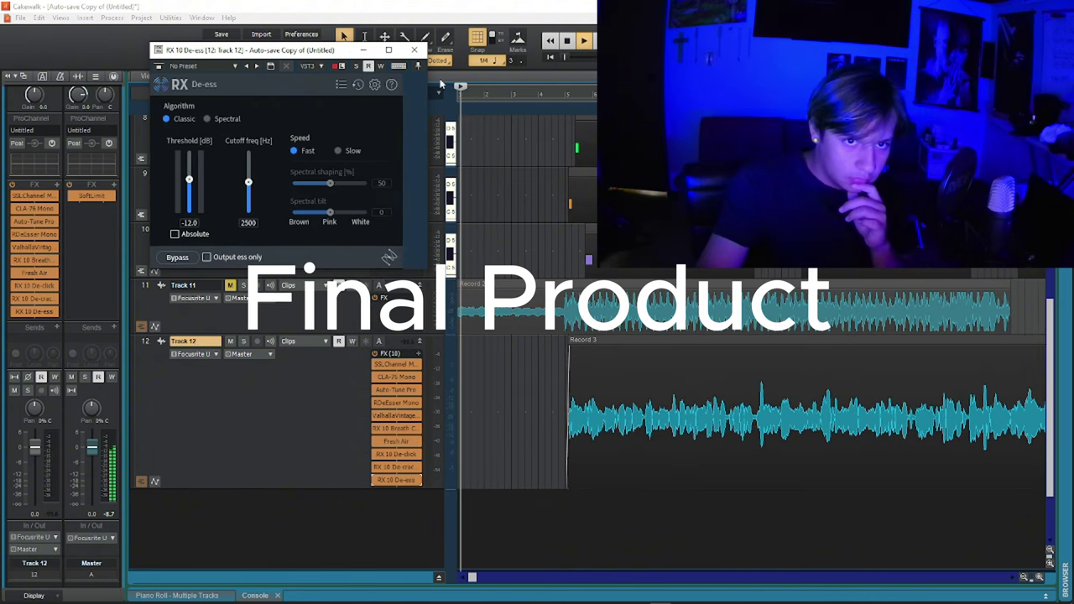
Close the RX 10 De-ess plug-in window of Track 12.
click(416, 47)
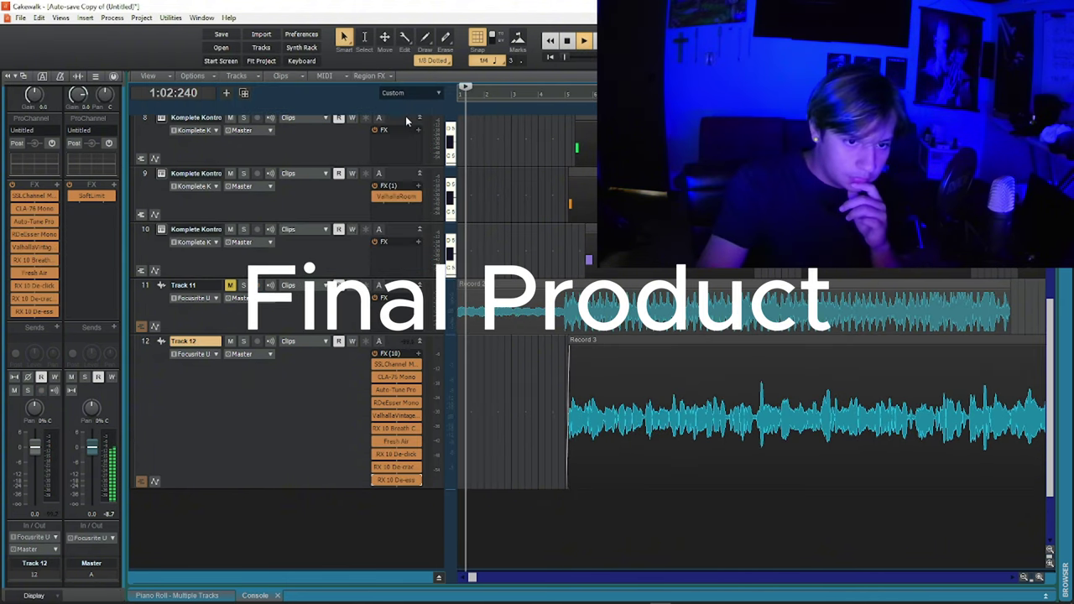